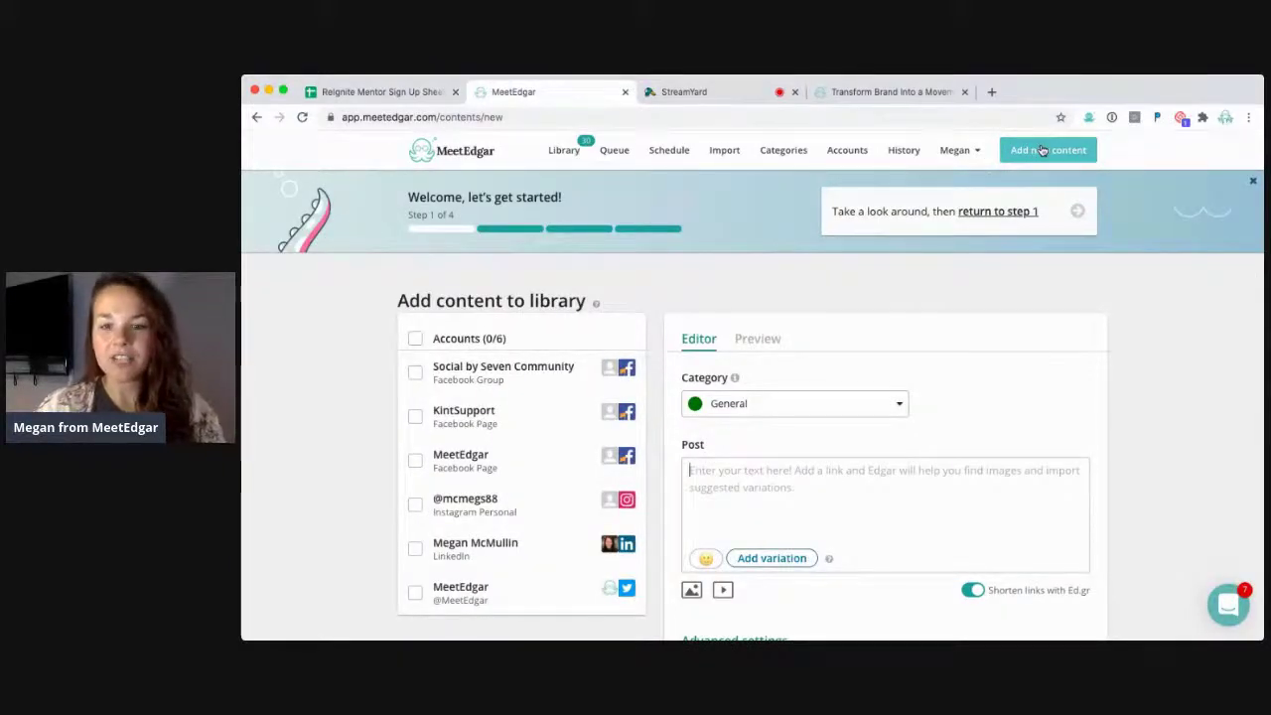
# Step: Attach the dog photo to the new post and enter the post text "happy friday"
pyautogui.press('super+equal')
pyautogui.press('super+equal')
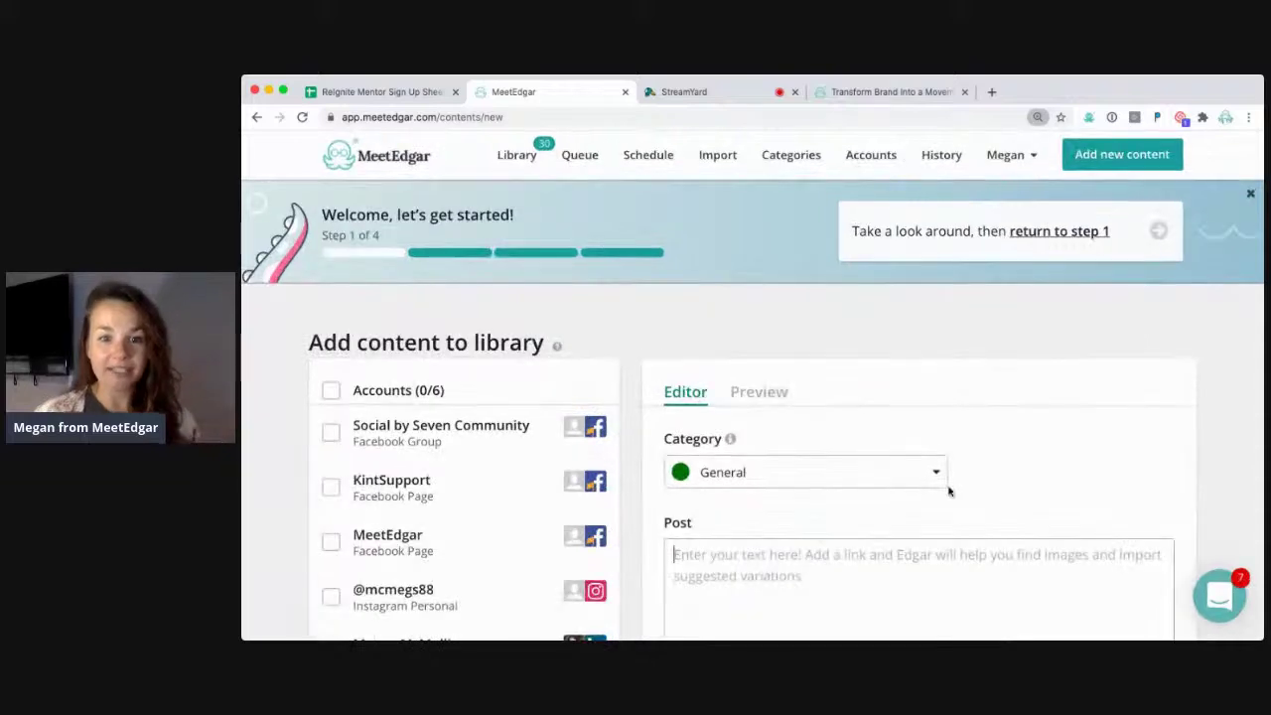
pyautogui.scroll(-5, 949, 489)
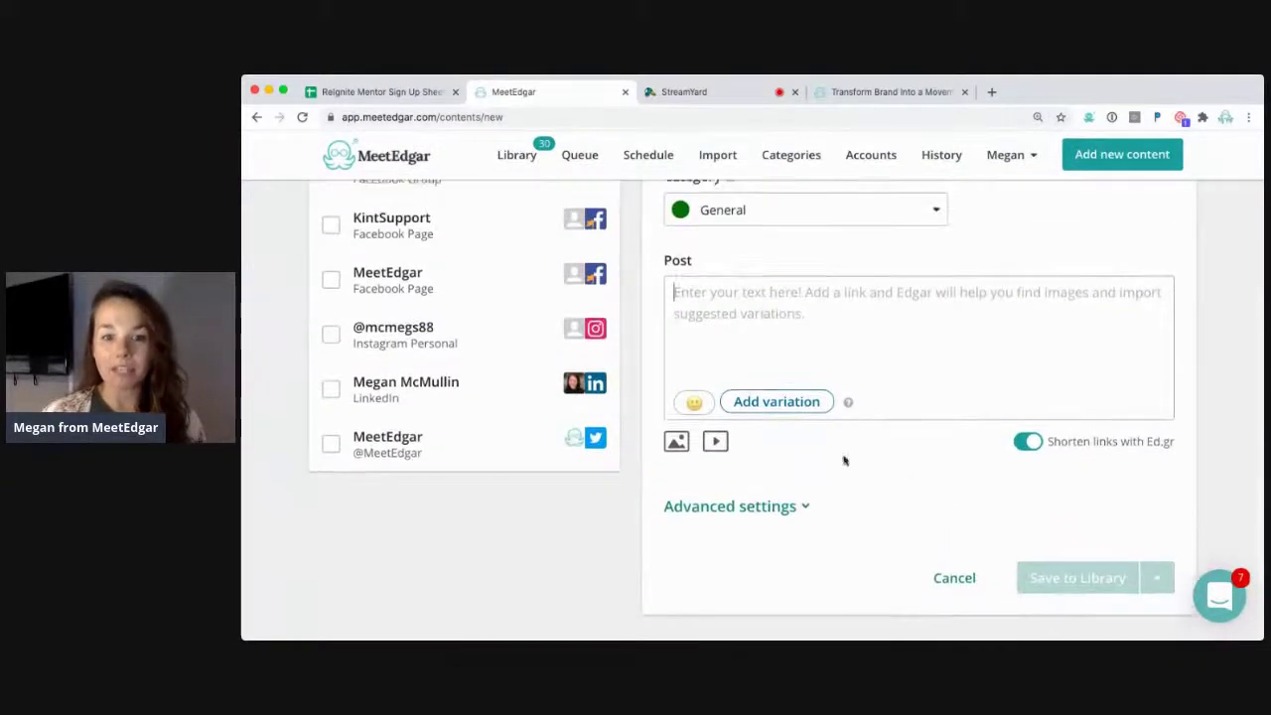
pyautogui.moveTo(672, 447)
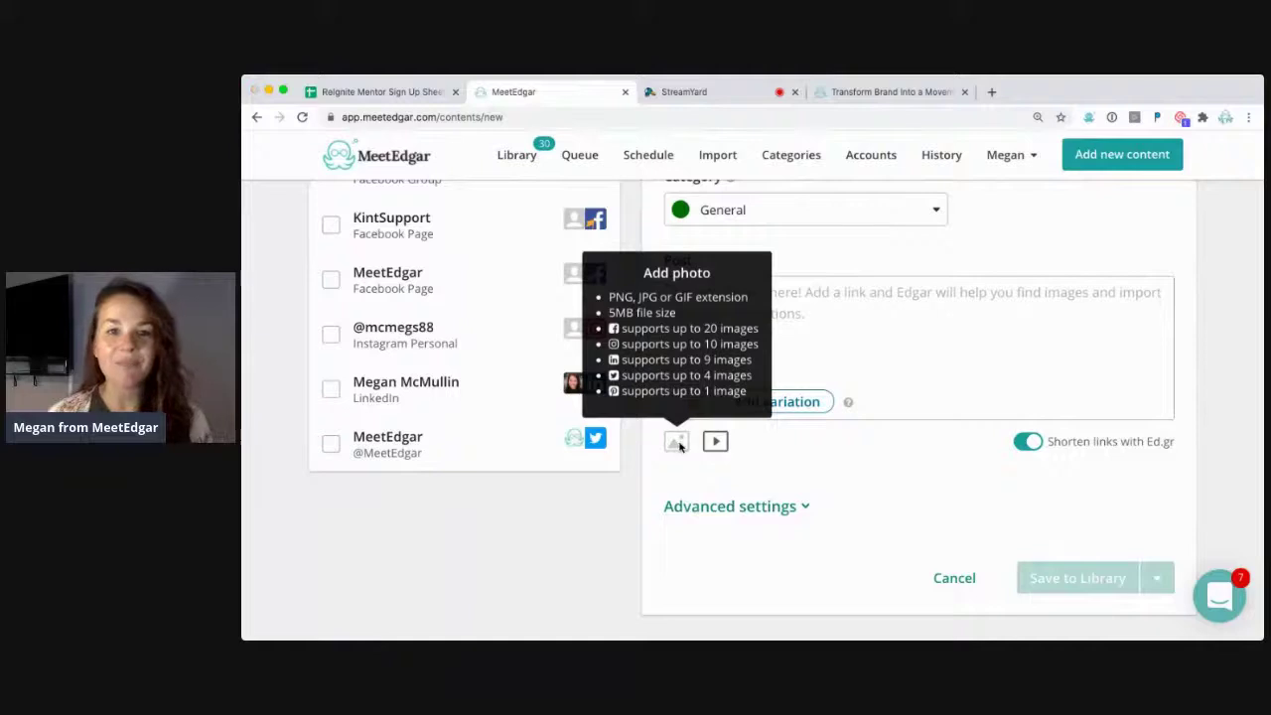
pyautogui.click(679, 447)
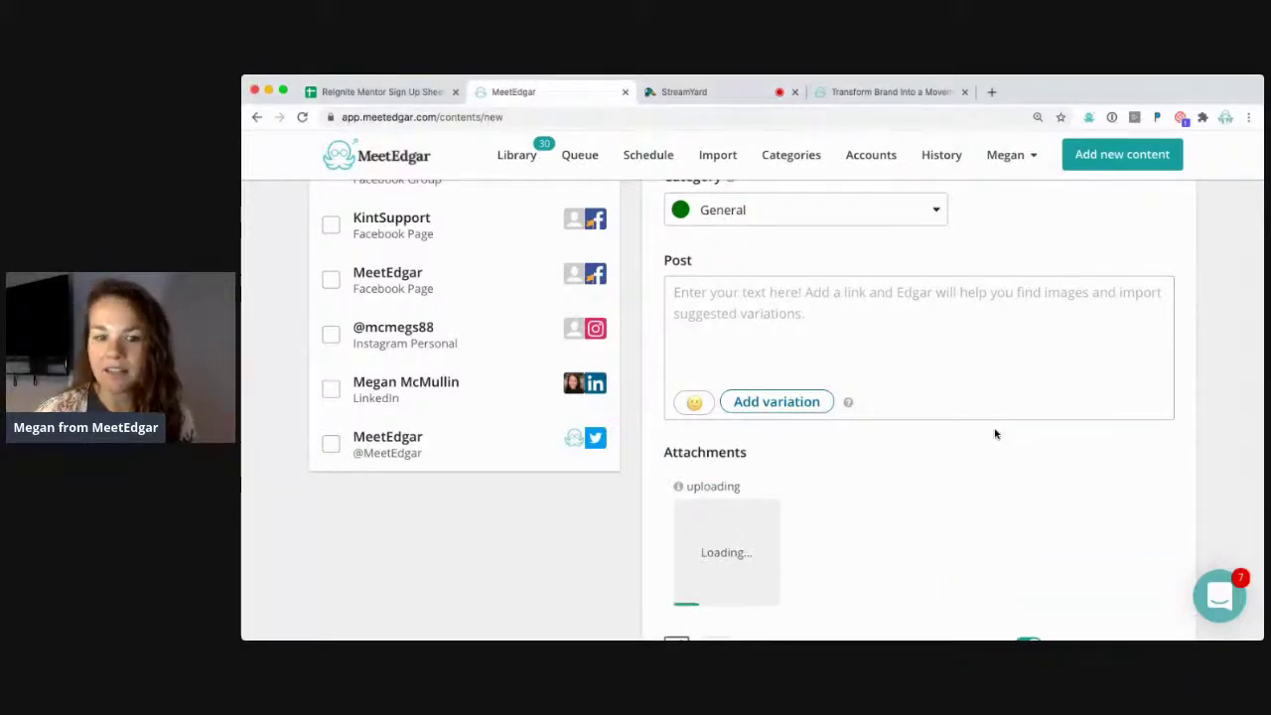
pyautogui.scroll(-1, 996, 434)
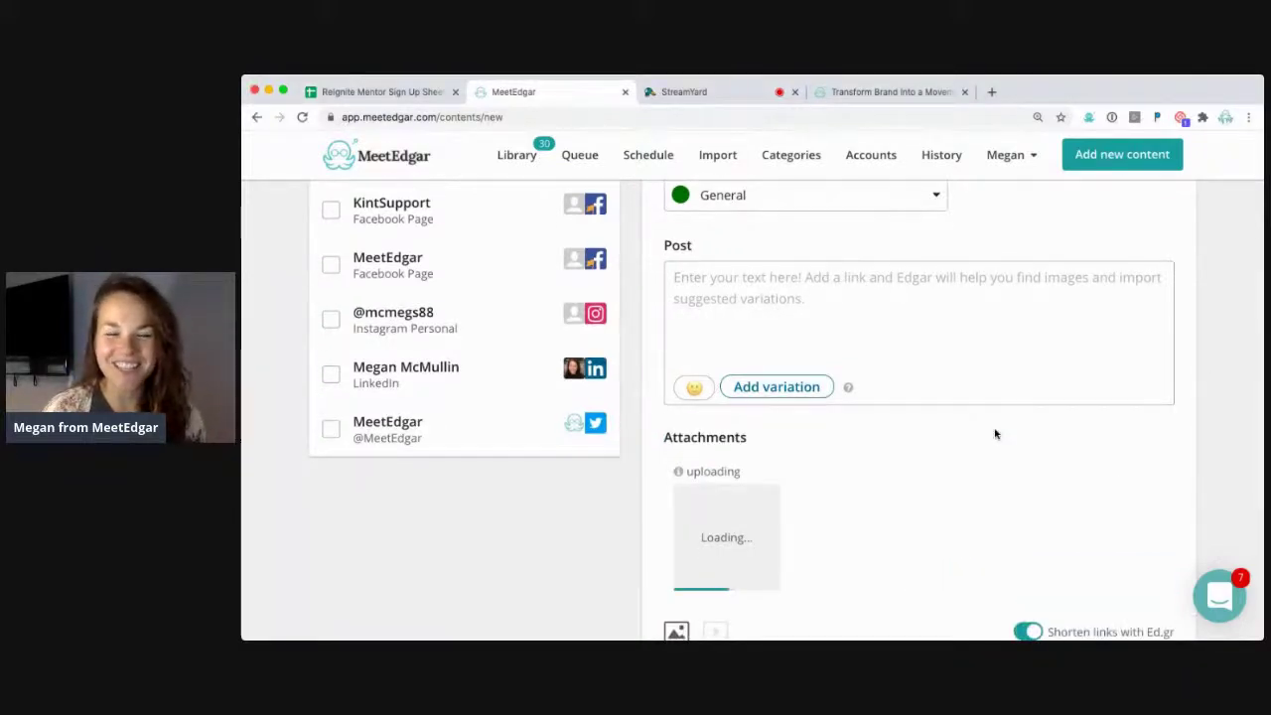
pyautogui.click(811, 322)
pyautogui.write('happy friday')
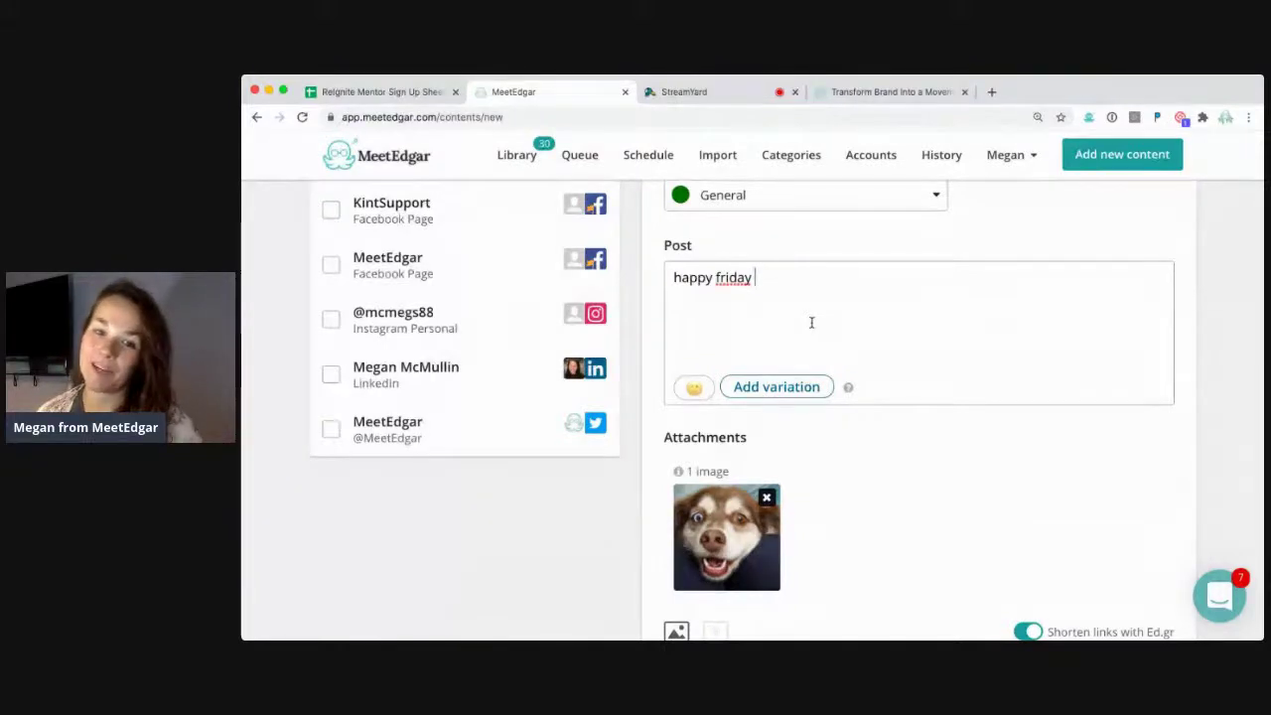
pyautogui.click(1090, 161)
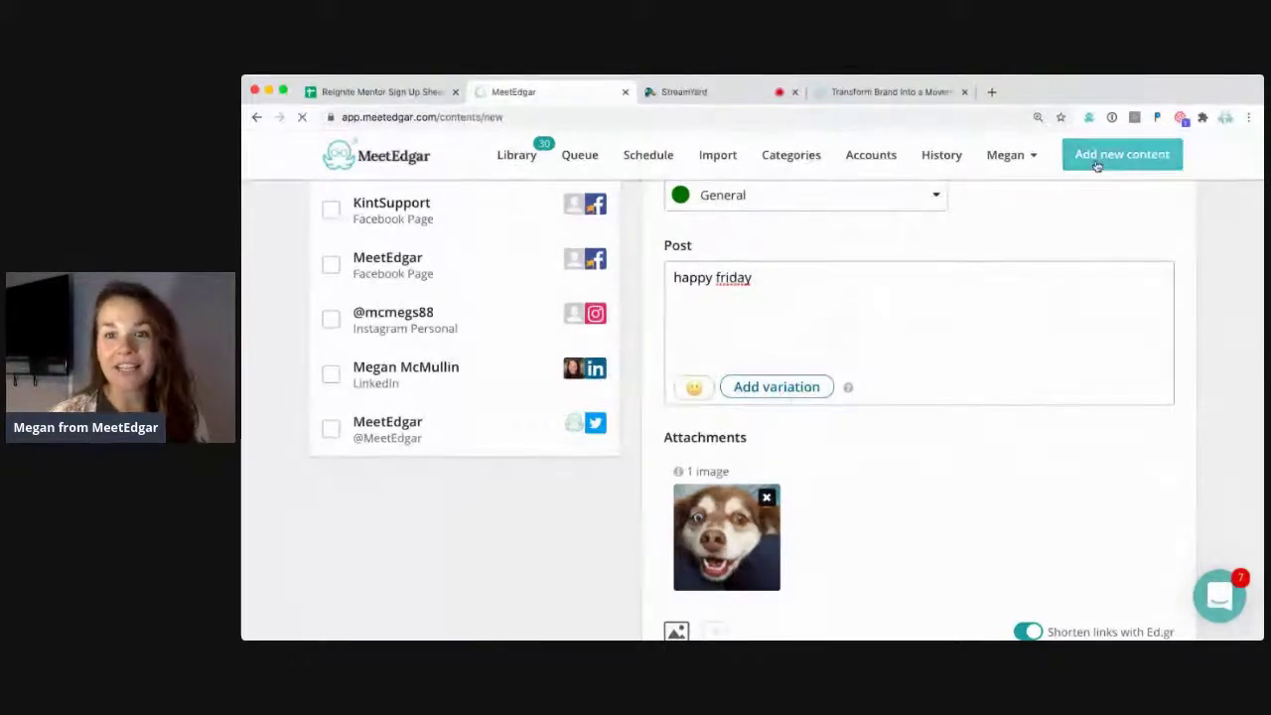
pyautogui.click(878, 92)
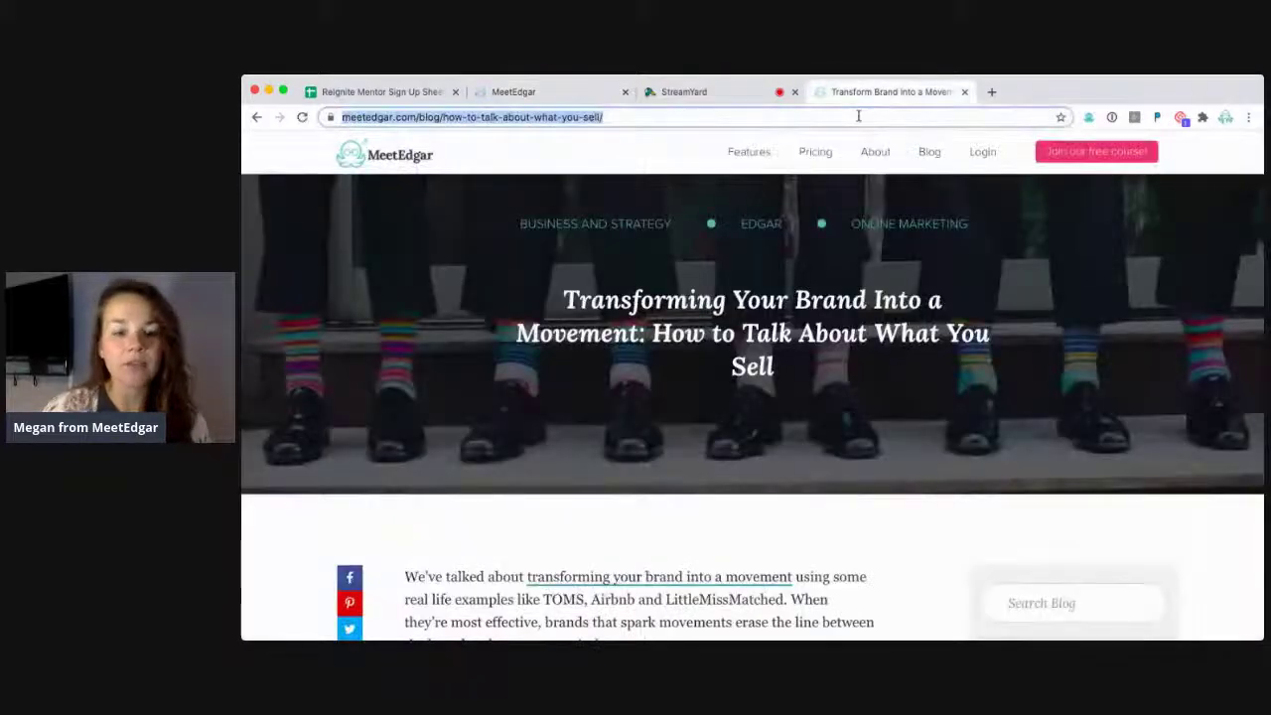
pyautogui.click(527, 90)
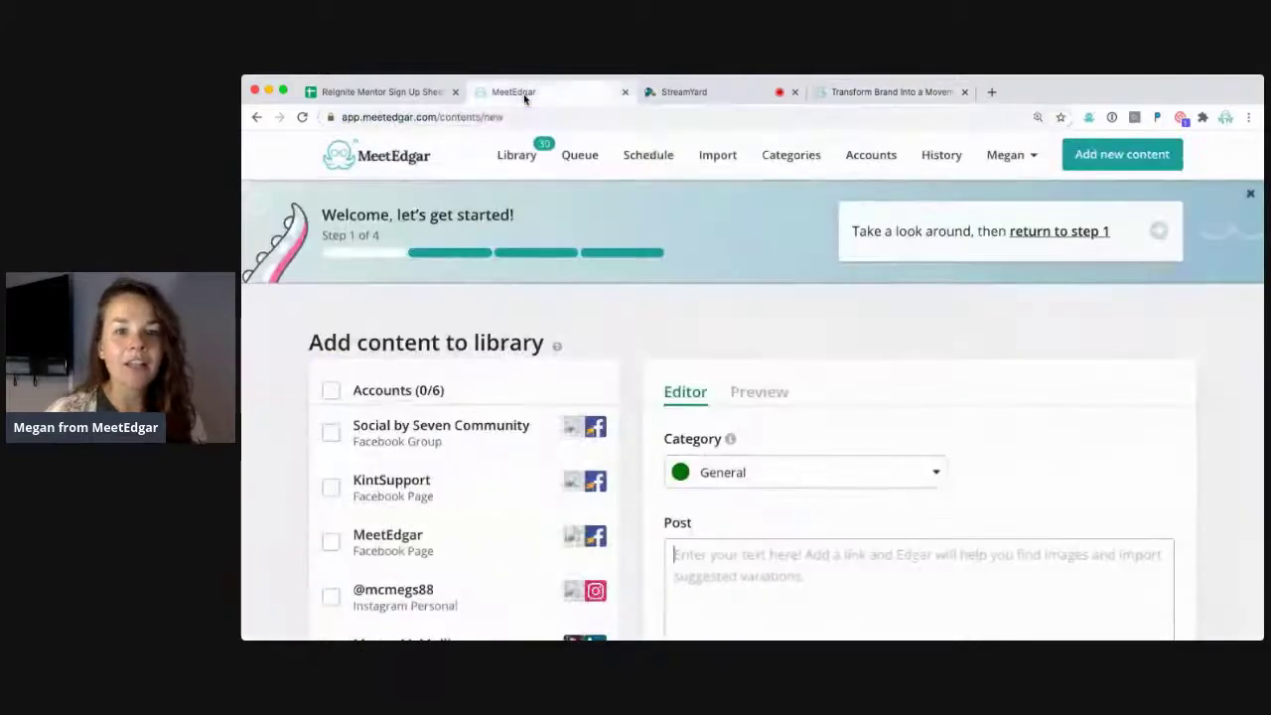
pyautogui.scroll(-3, 875, 385)
pyautogui.click(875, 381)
pyautogui.write('https://meetedgar.com/blog/how-to-talk-about-what-you-sell/')
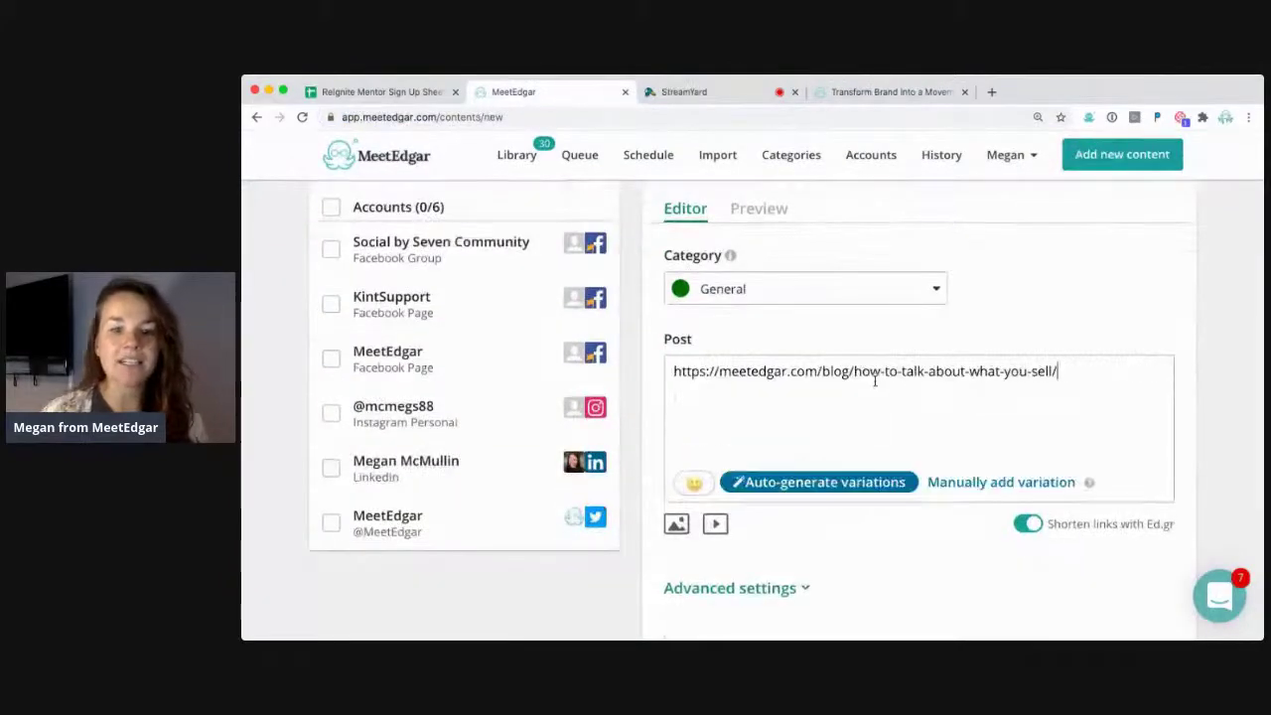
# Step: Select the Social by Seven Community and KintSupport accounts for the post and preview how its link appears
pyautogui.click(417, 261)
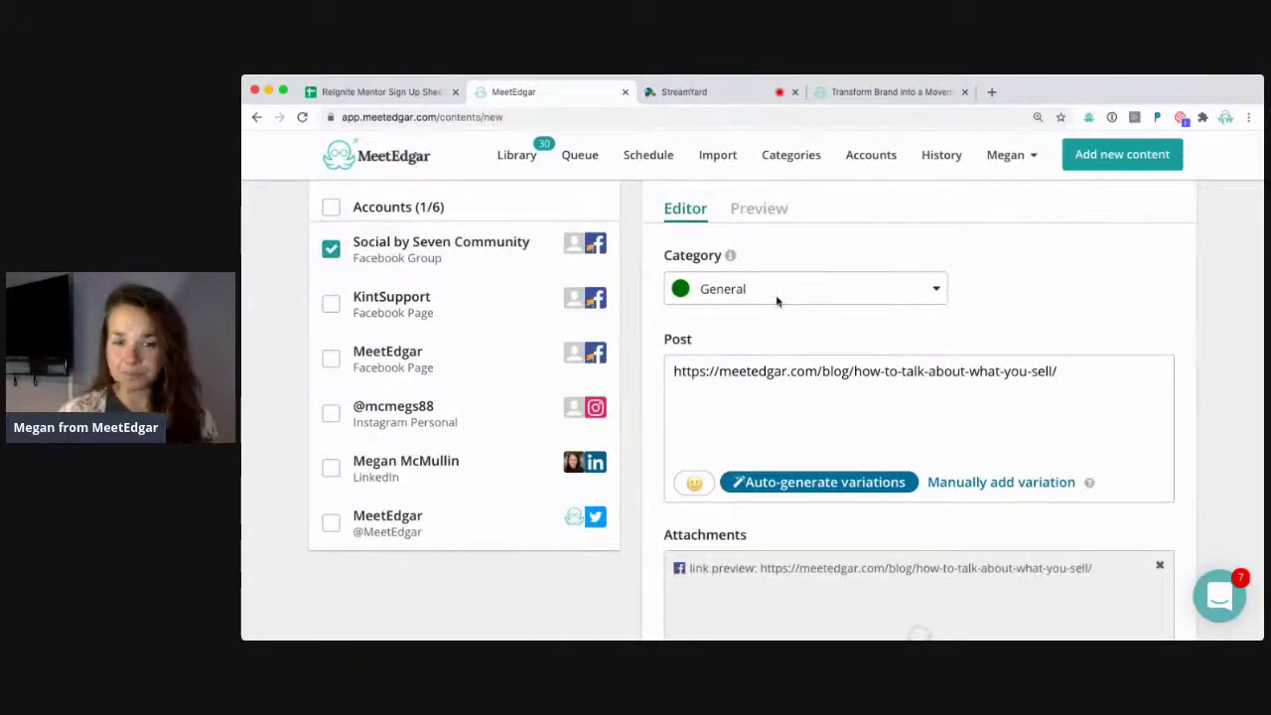
pyautogui.click(501, 307)
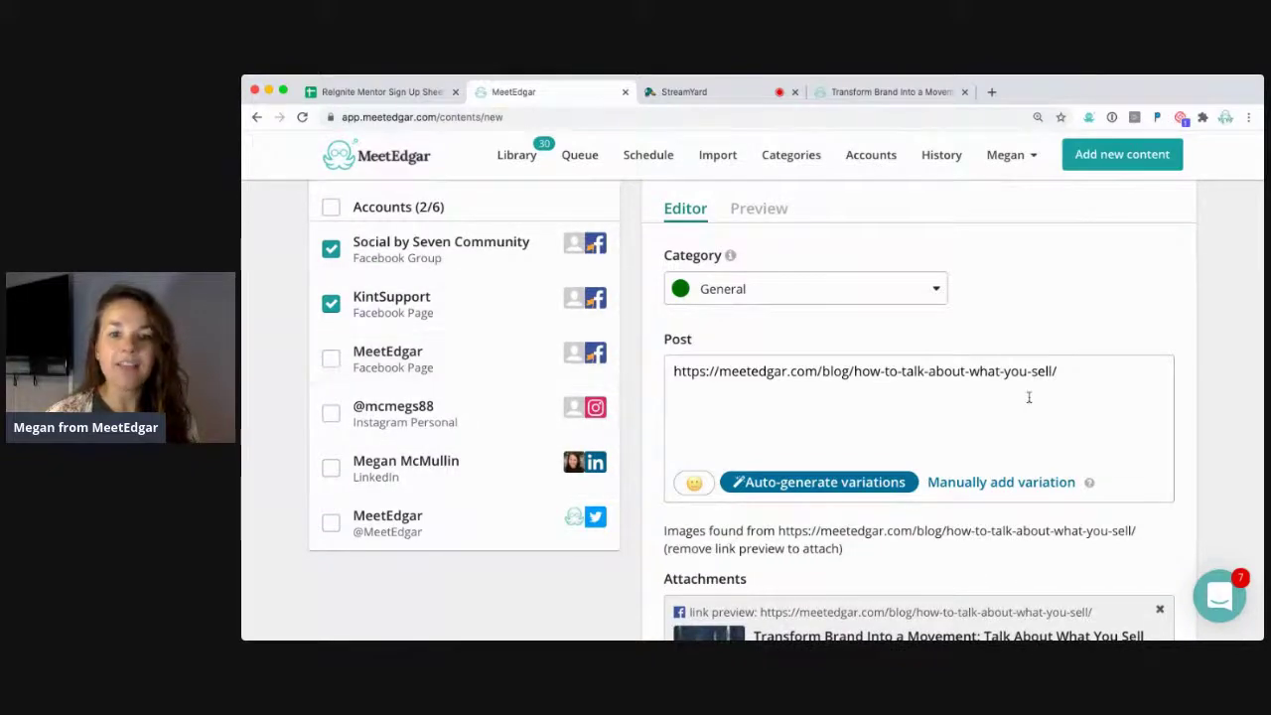
pyautogui.scroll(-1, 1028, 397)
pyautogui.scroll(-5, 1028, 397)
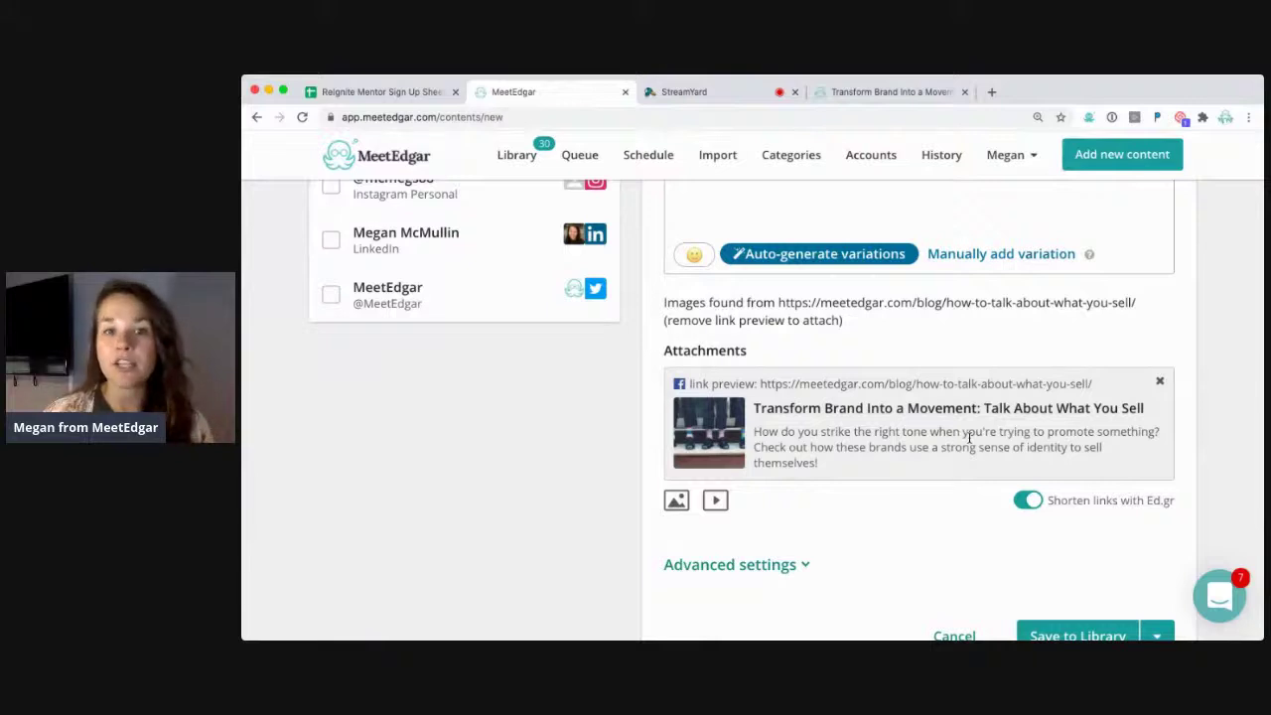
pyautogui.scroll(5, 969, 437)
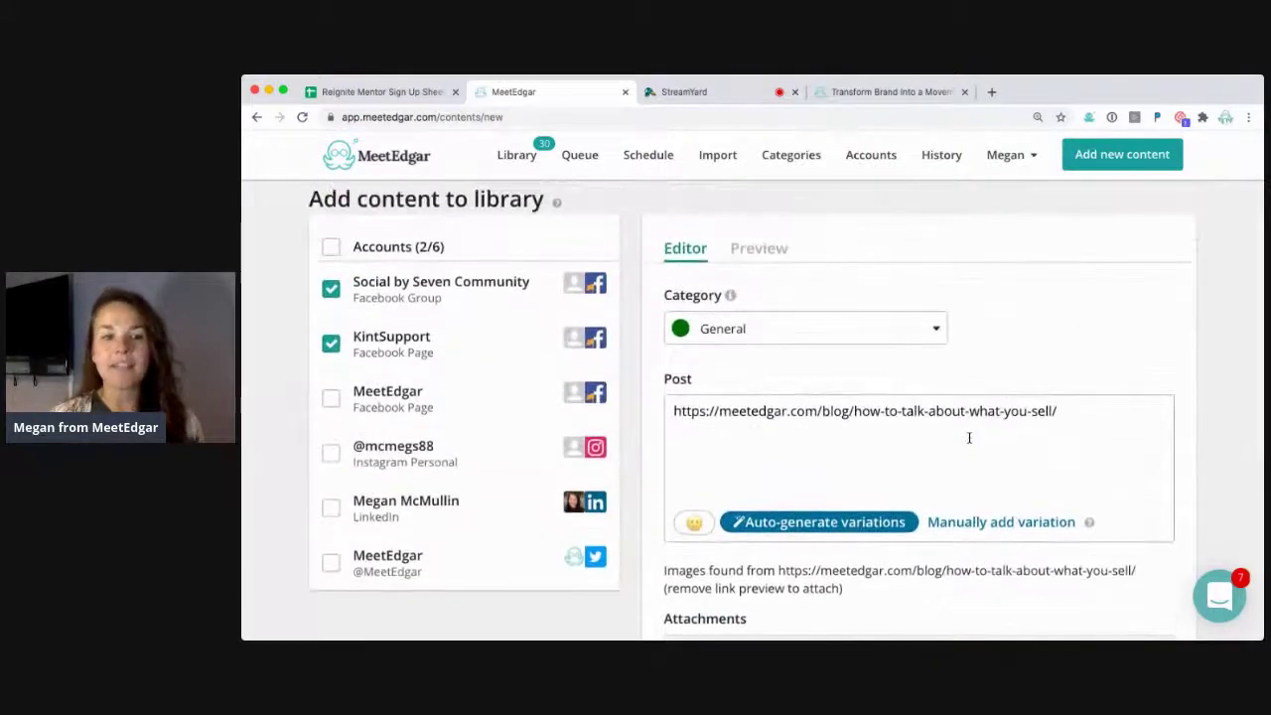
pyautogui.click(751, 251)
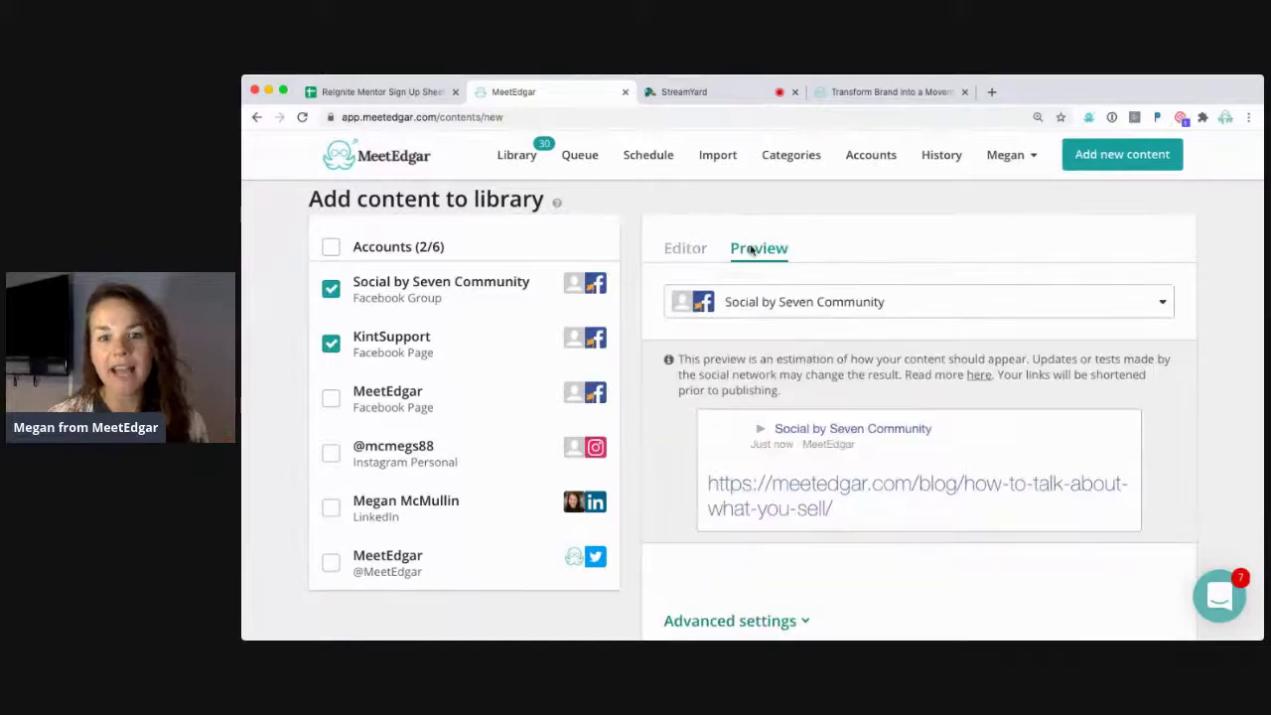
pyautogui.click(687, 250)
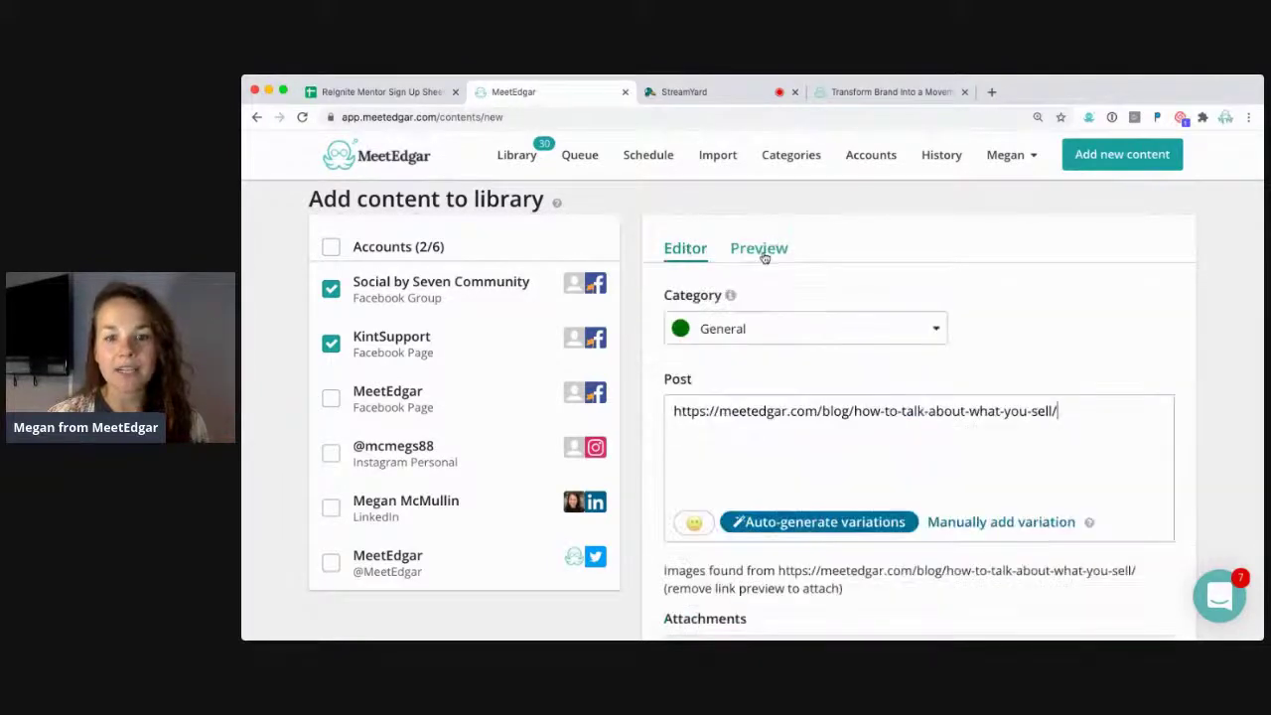
# Step: Remove the link preview attachment from the post and browse the suggested images from the blog link
pyautogui.click(1061, 411)
pyautogui.scroll(-3, 860, 255)
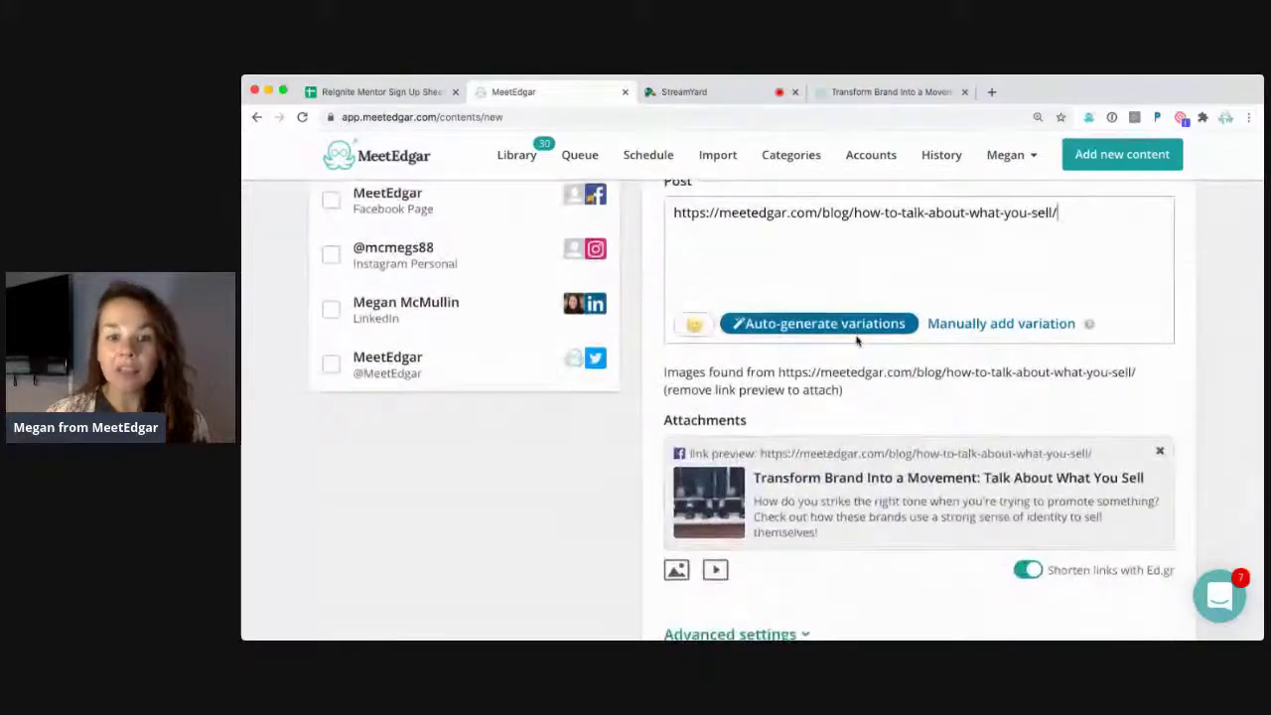
pyautogui.click(1160, 453)
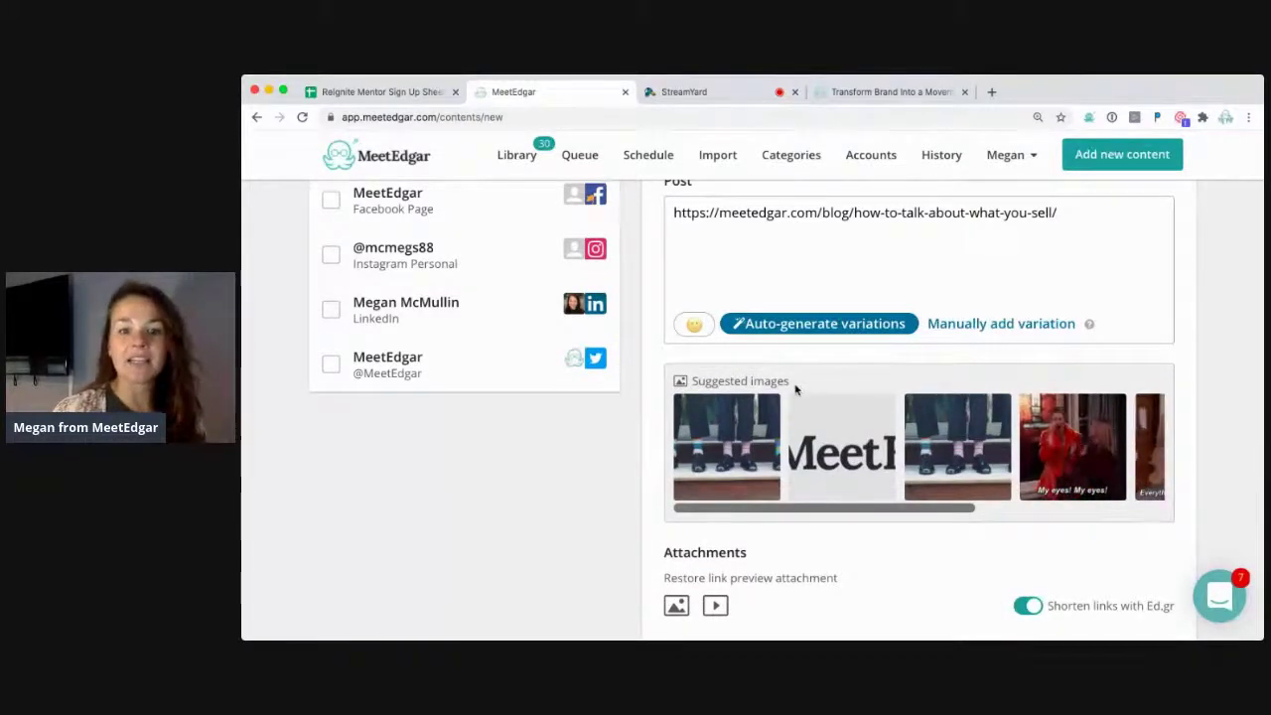
pyautogui.moveTo(795, 389); pyautogui.dragTo(712, 390)
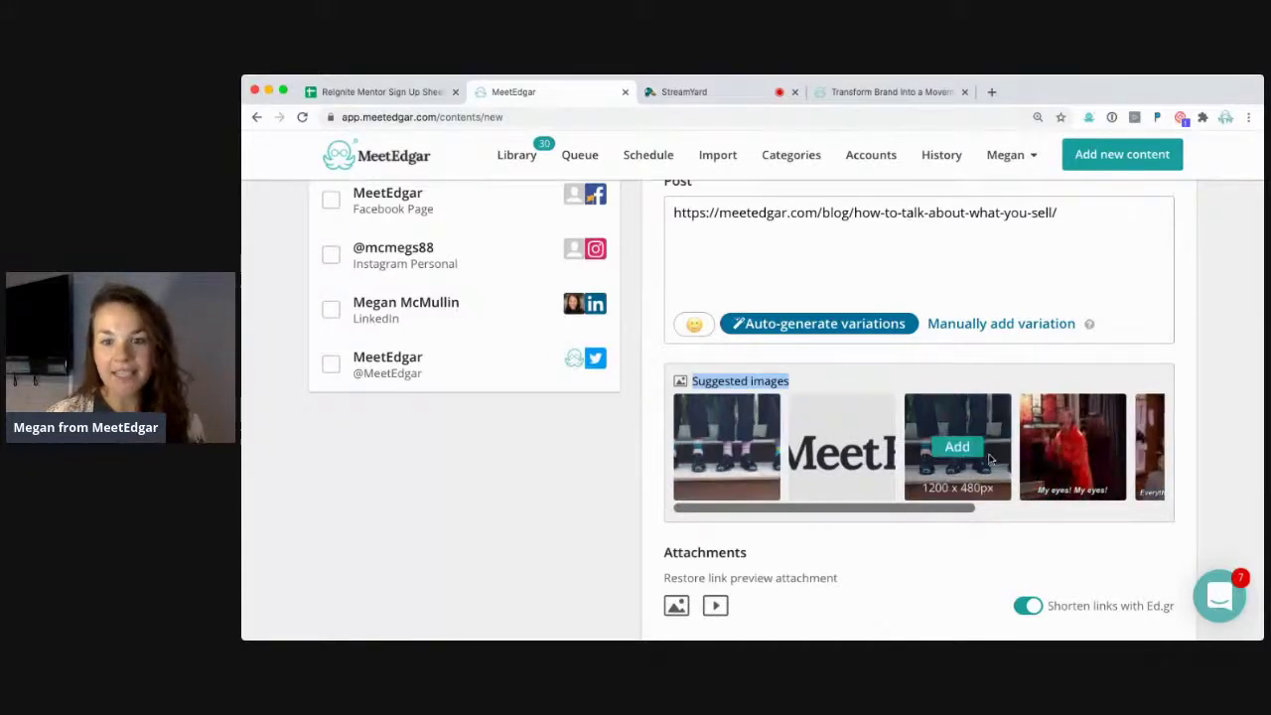
pyautogui.hscroll(5, 823, 445)
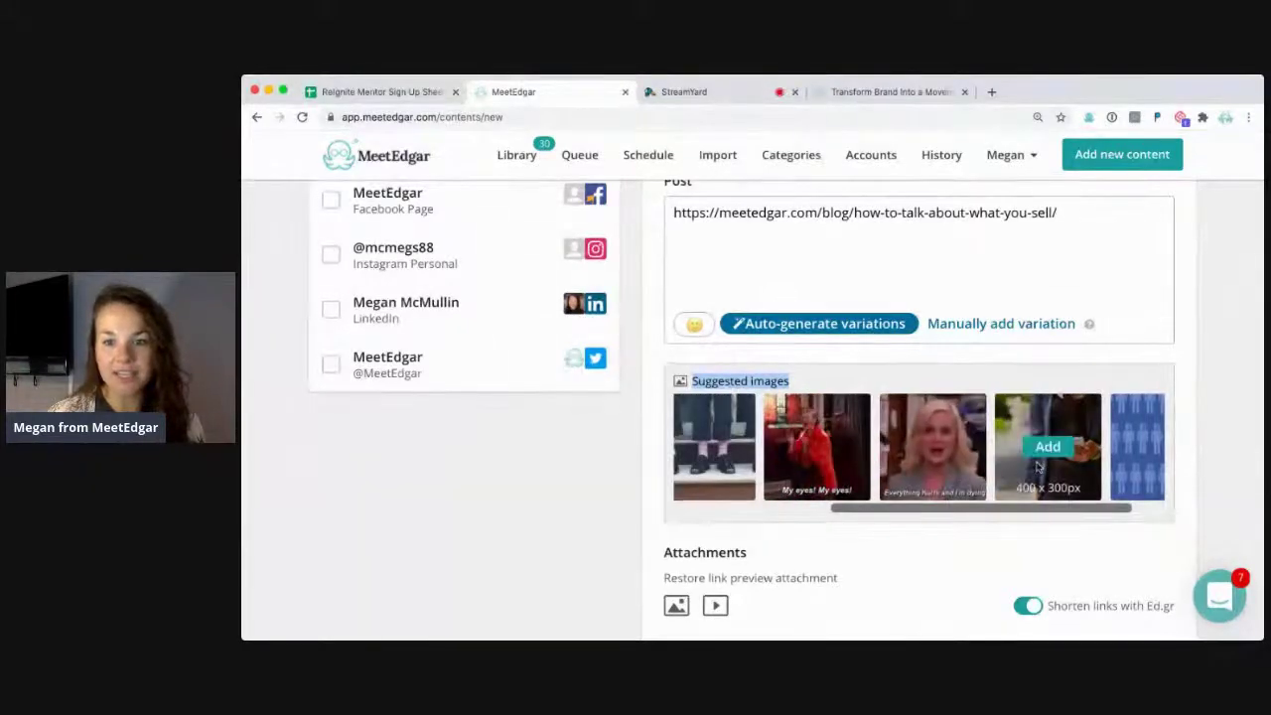
pyautogui.hscroll(3, 993, 452)
# Step: Compare the suggested images with the pictures in the blog article
pyautogui.click(834, 96)
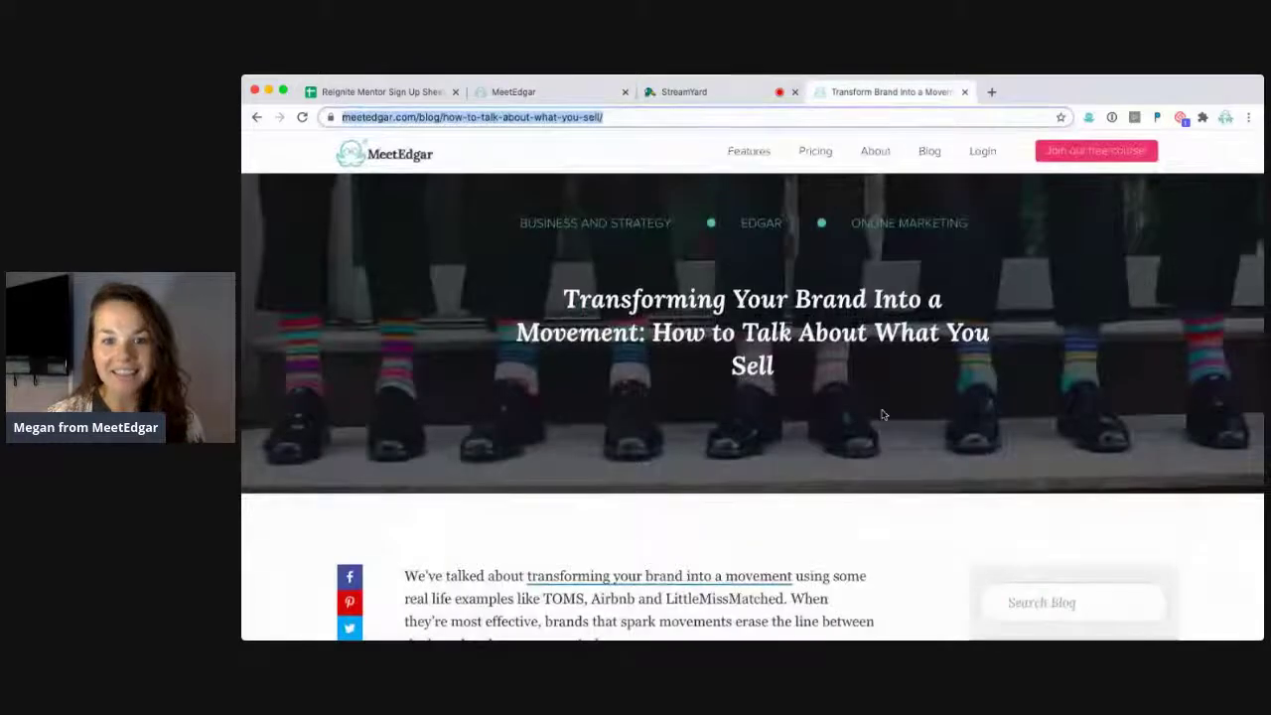
pyautogui.scroll(-10, 883, 414)
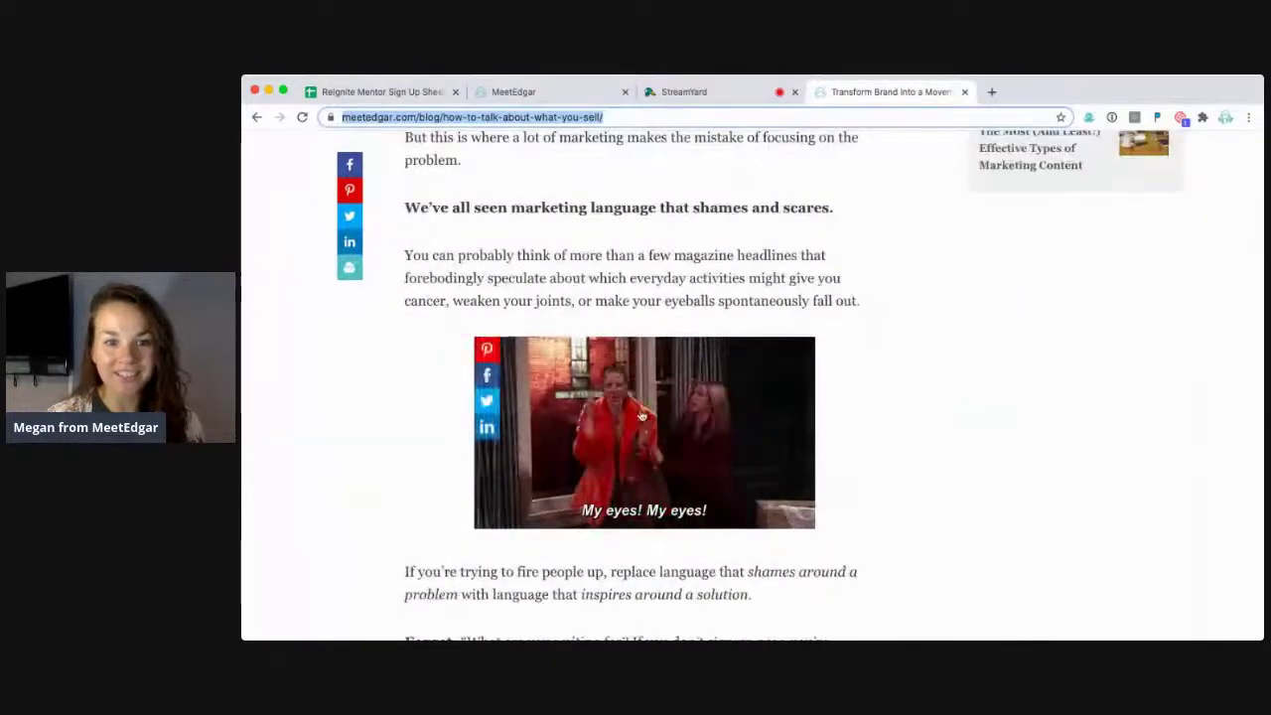
pyautogui.click(501, 93)
pyautogui.moveTo(784, 449)
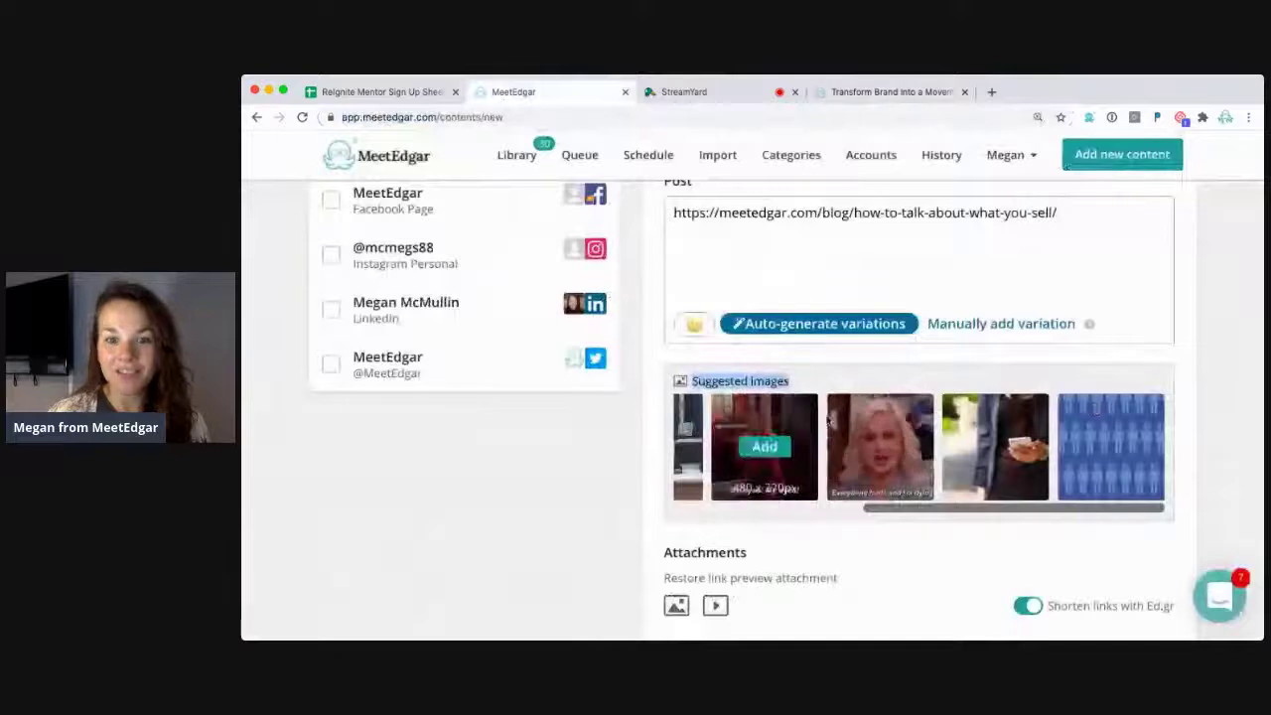
# Step: Attach the suggested 1200 x 480 px image of the striped socks to the post
pyautogui.hscroll(-5, 864, 447)
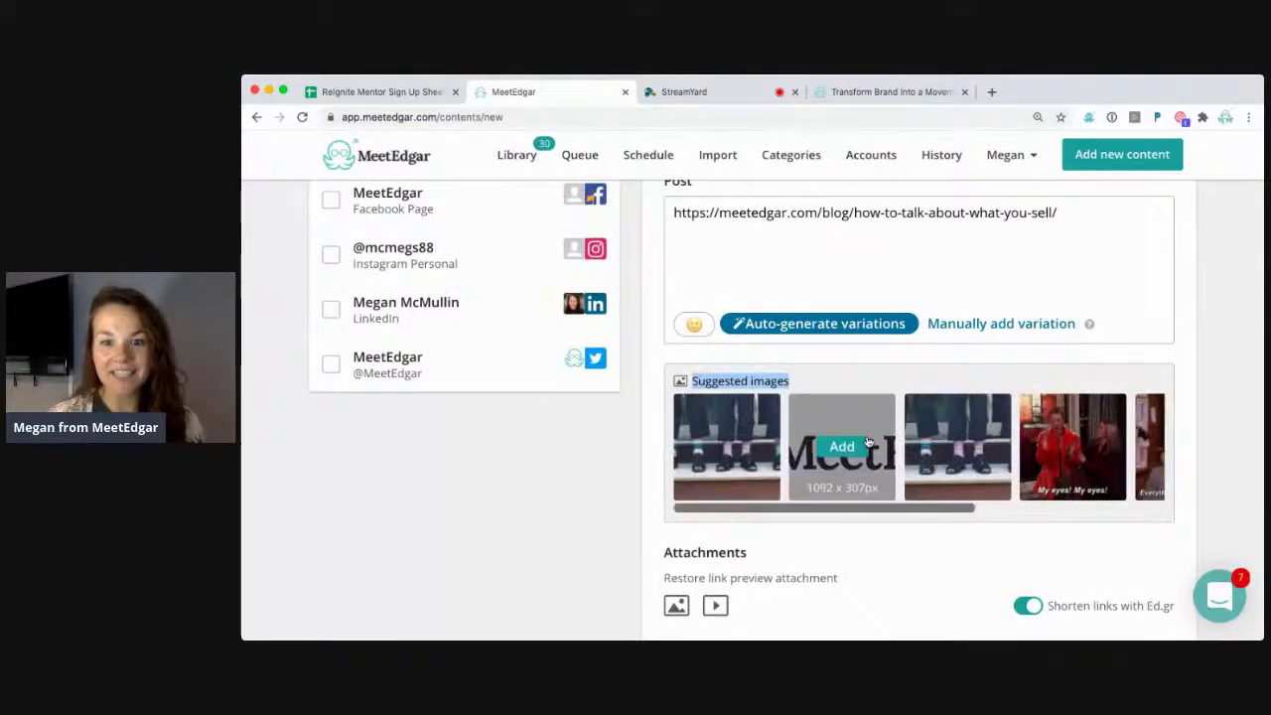
pyautogui.click(950, 451)
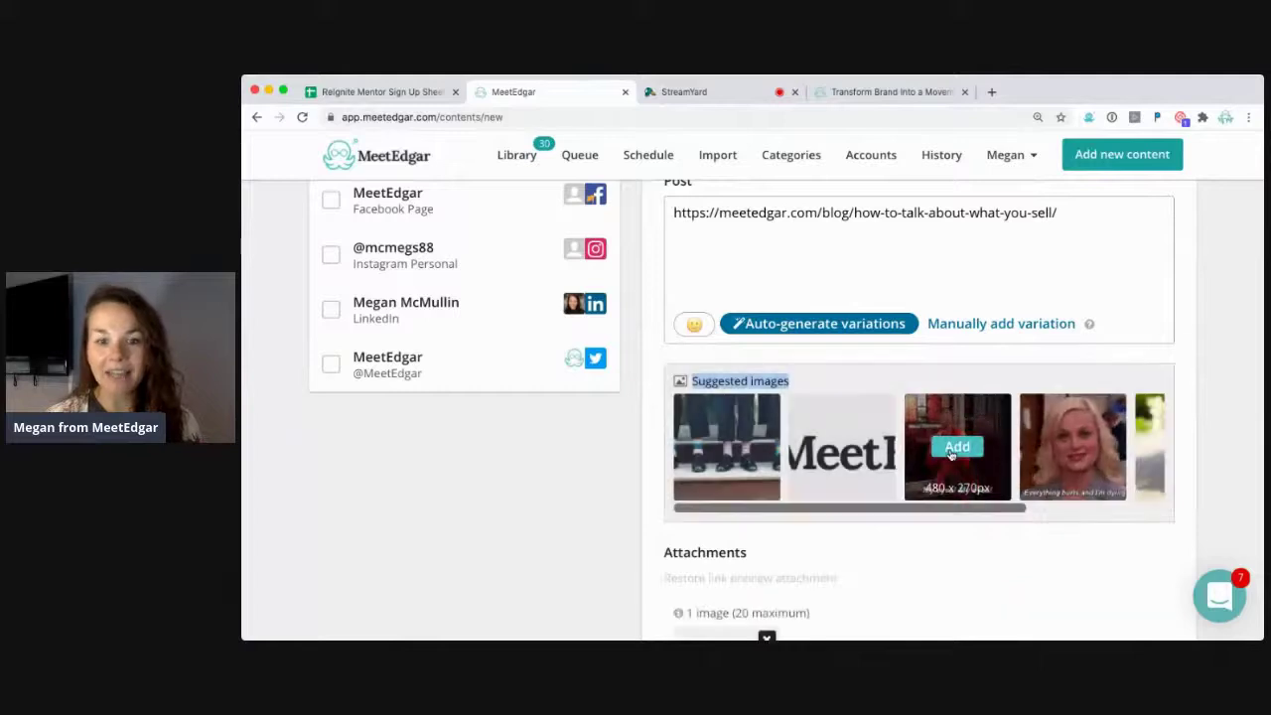
pyautogui.scroll(-3, 951, 455)
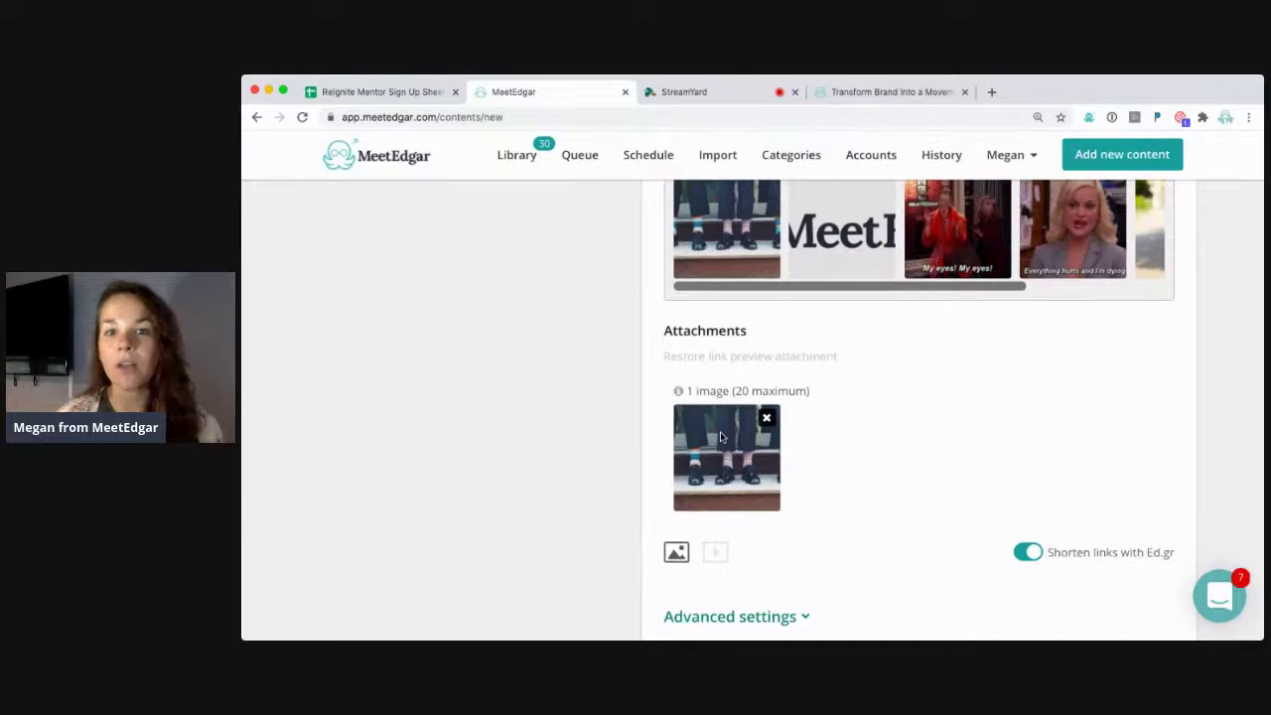
pyautogui.scroll(5, 723, 417)
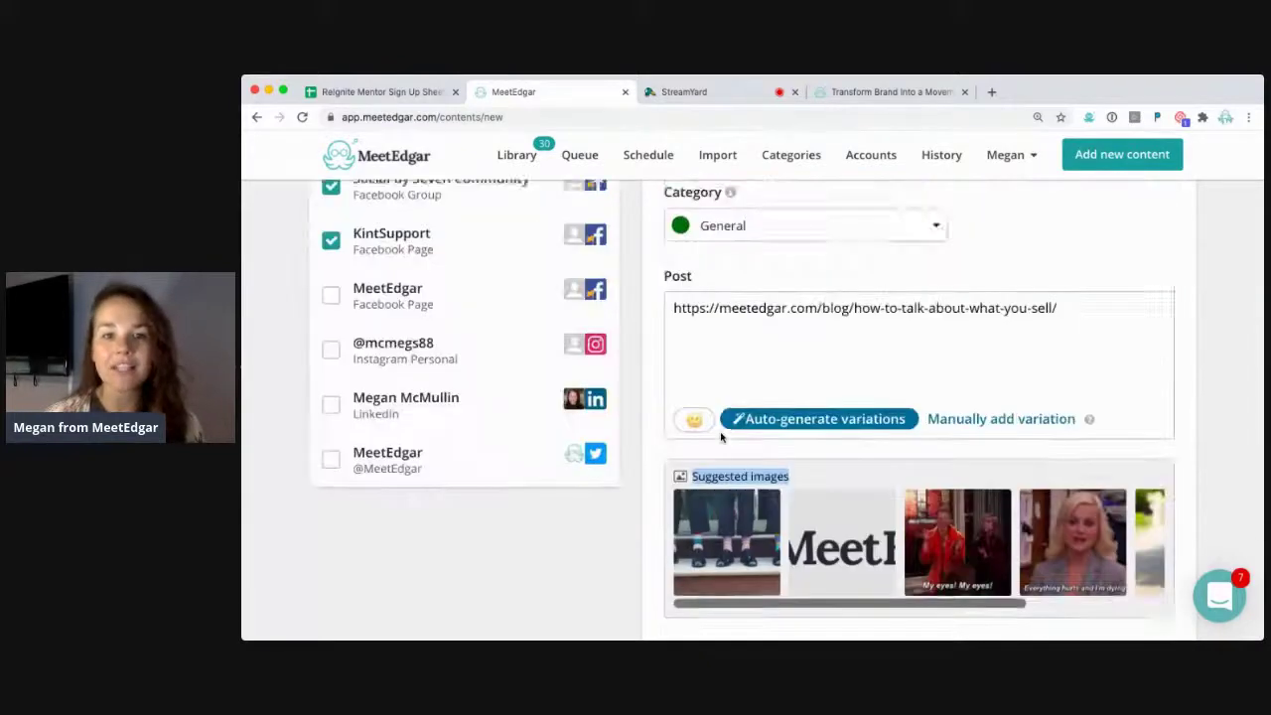
# Step: Preview the post with its attached image for Social by Seven Community and return to editing
pyautogui.click(757, 198)
pyautogui.scroll(-3, 911, 318)
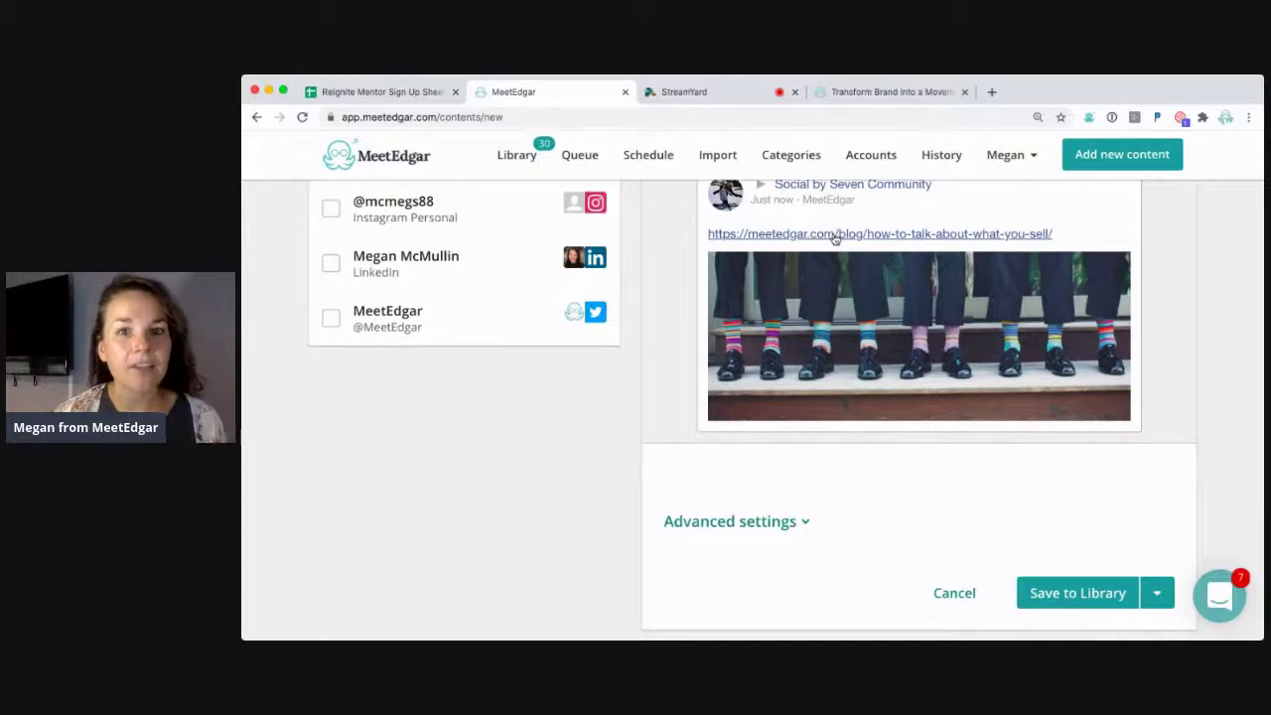
pyautogui.scroll(5, 834, 239)
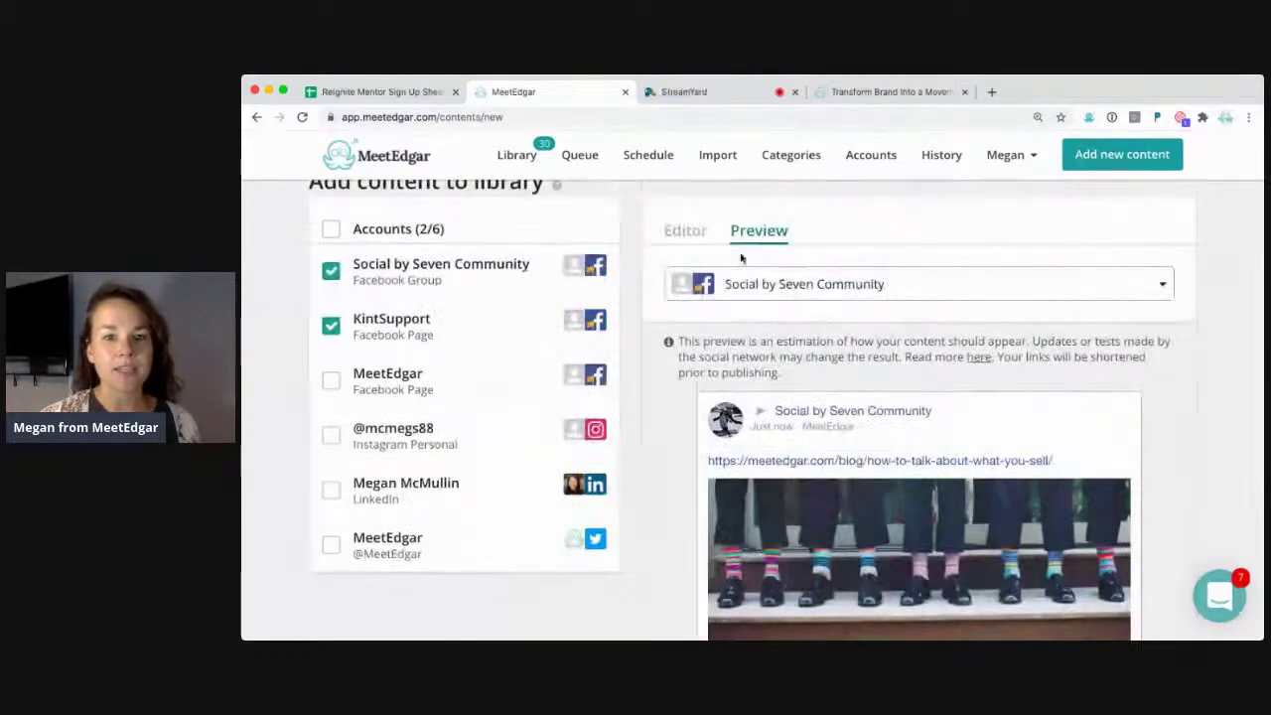
pyautogui.click(684, 233)
pyautogui.scroll(-3, 1032, 469)
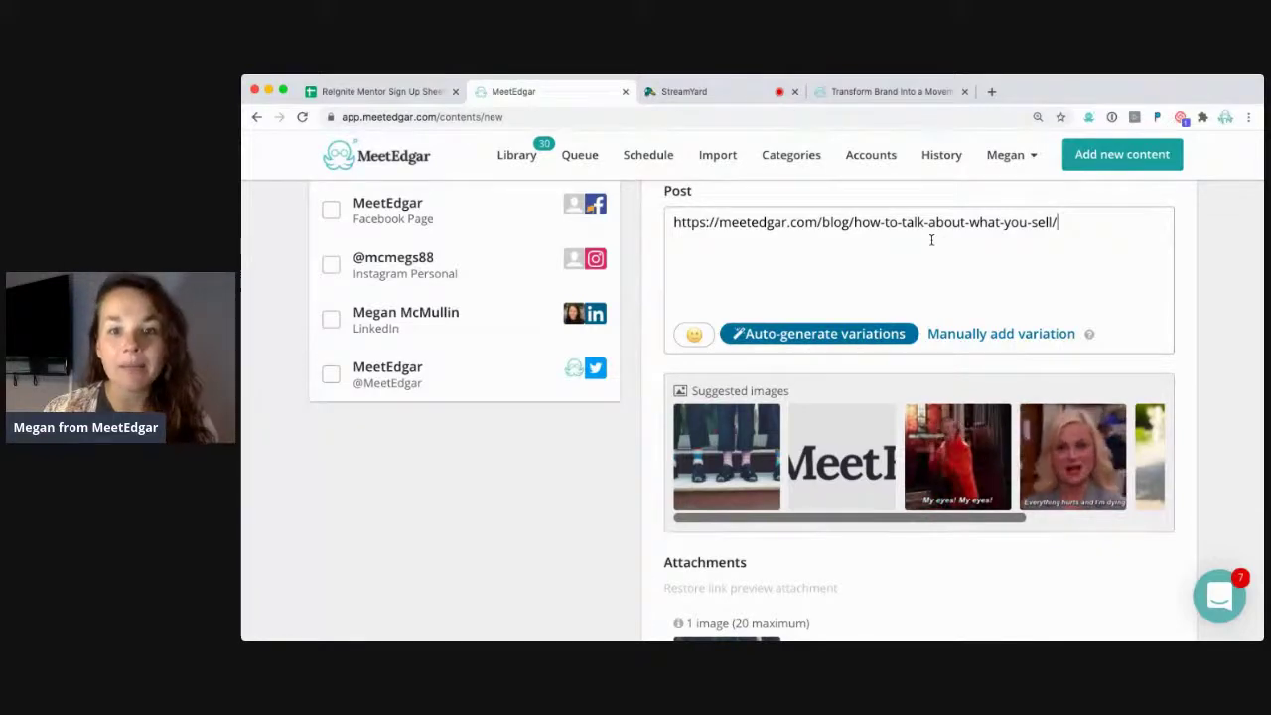
# Step: Add the Instagram Personal account to the accounts selected for the post
pyautogui.moveTo(1110, 484)
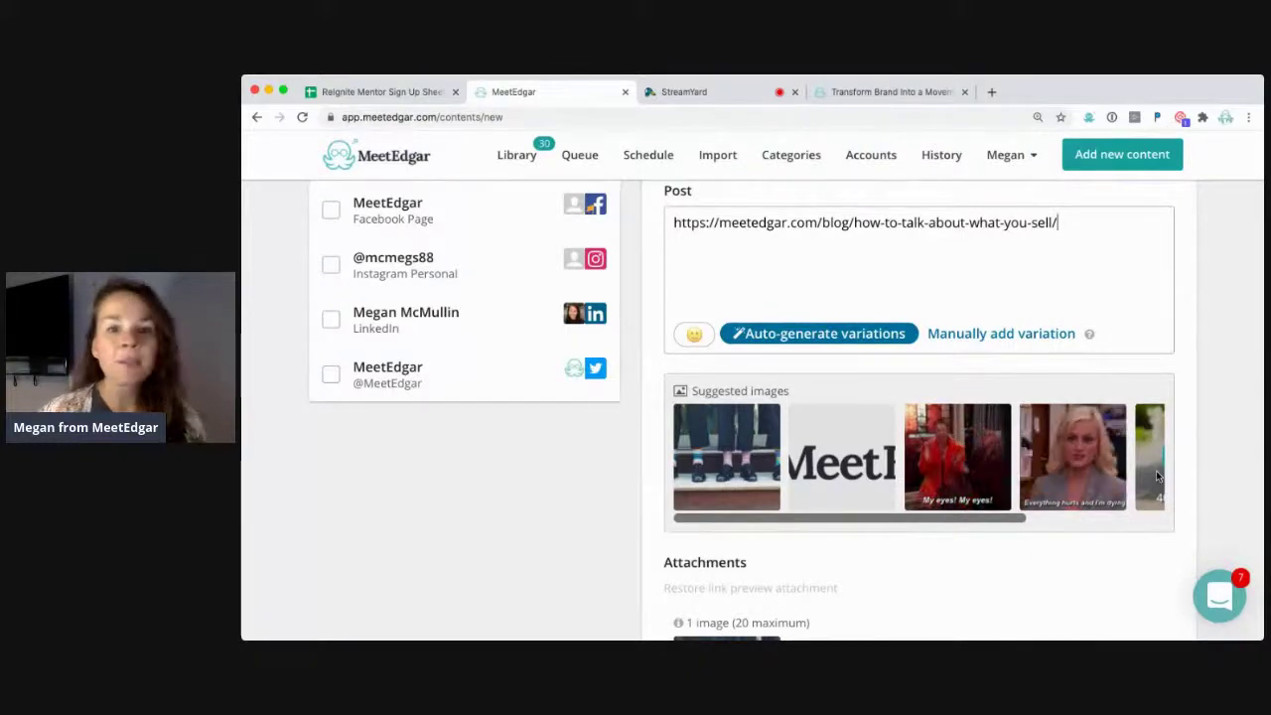
pyautogui.click(477, 276)
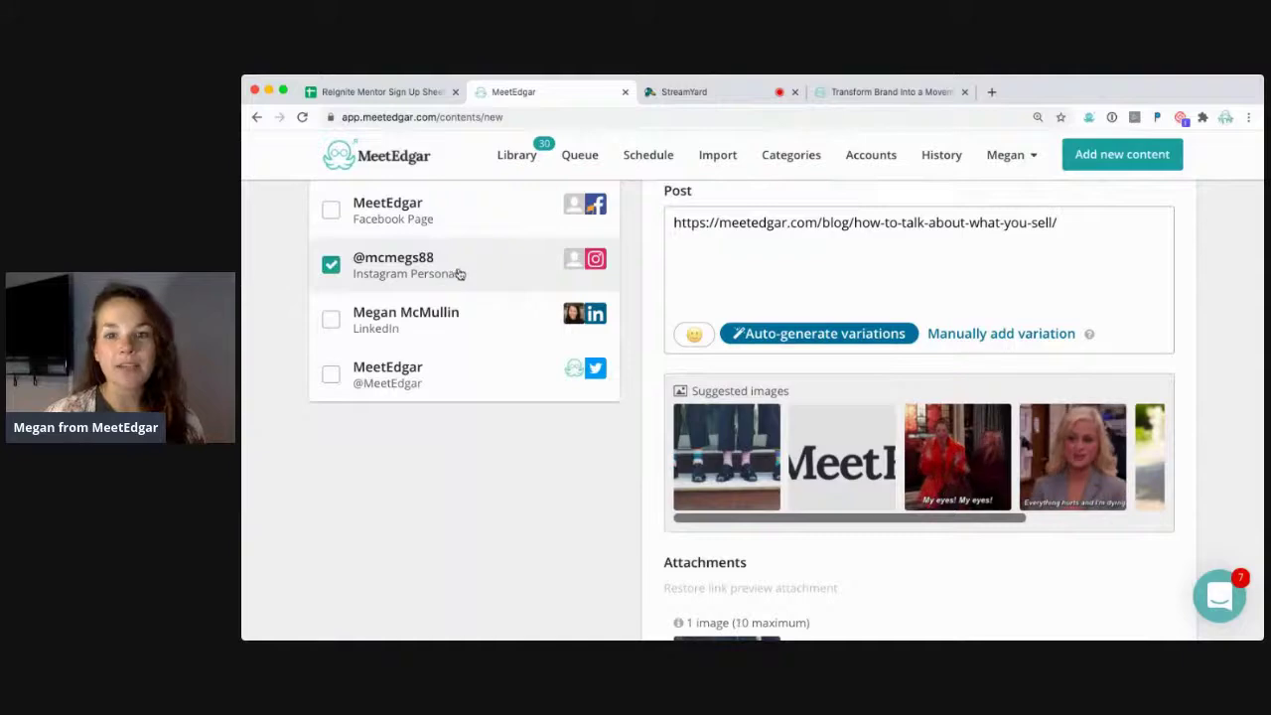
pyautogui.scroll(3, 750, 405)
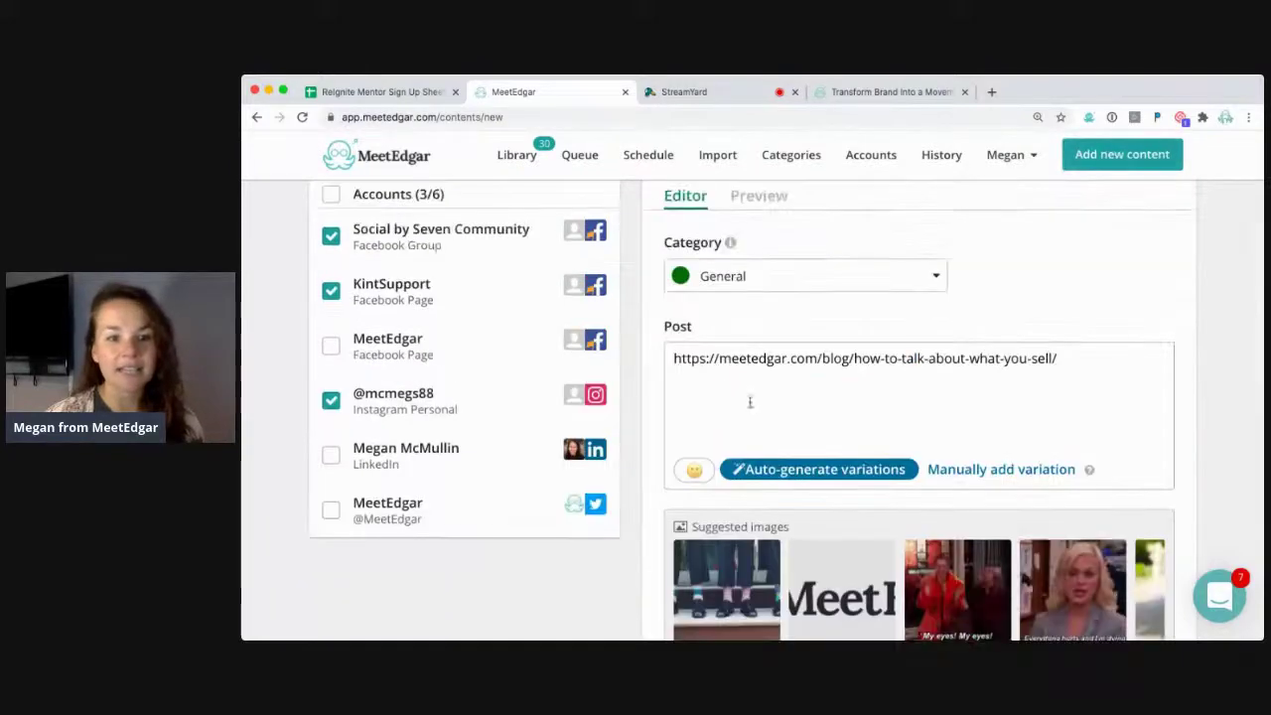
pyautogui.scroll(-2, 789, 361)
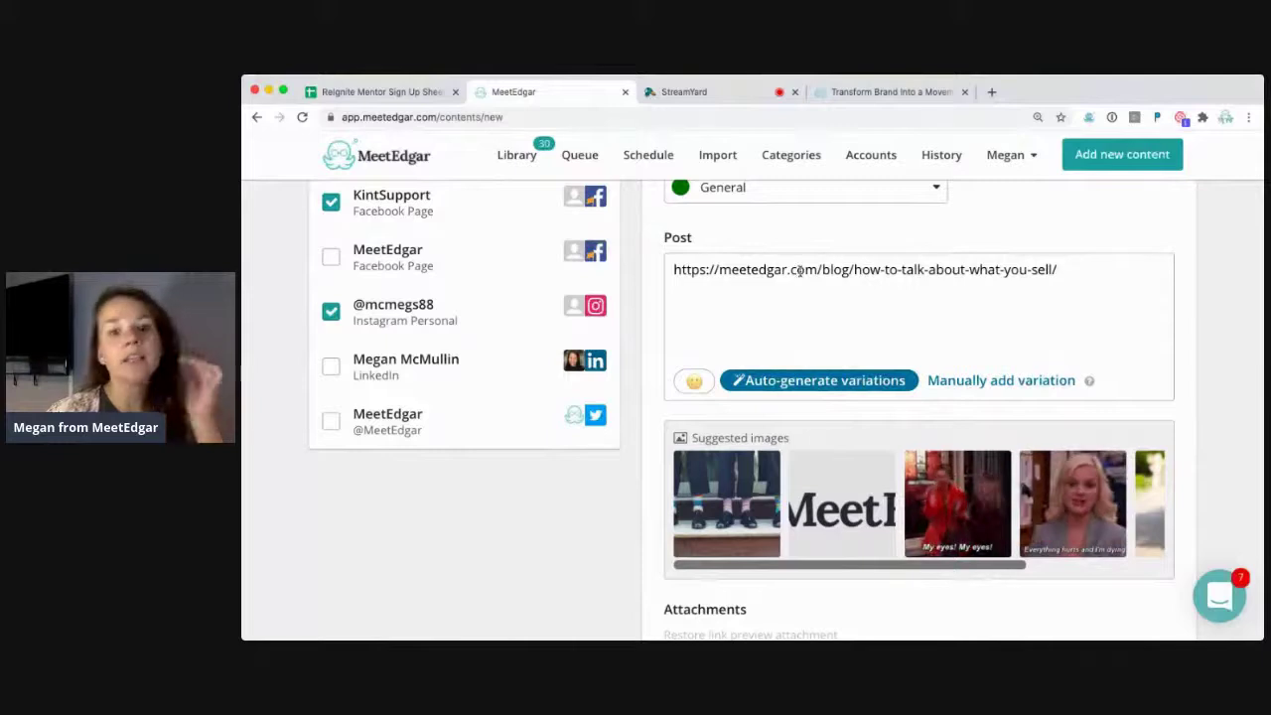
pyautogui.moveTo(1038, 513)
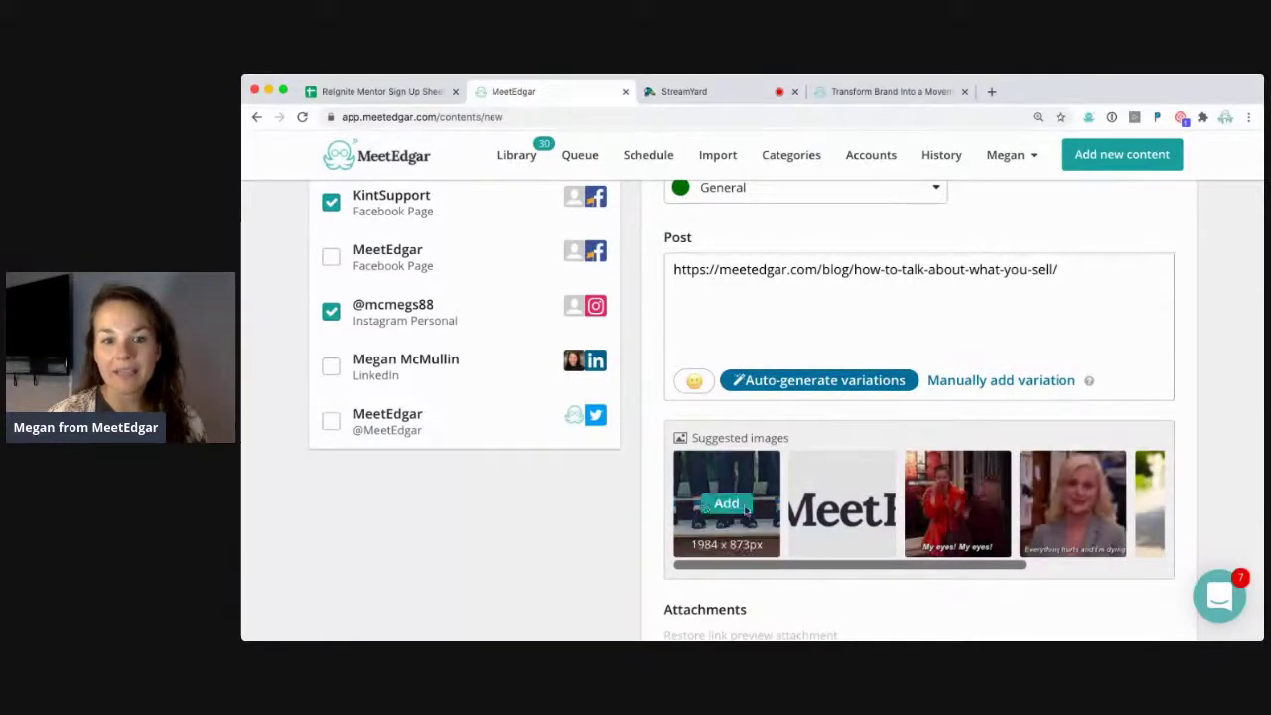
# Step: Review the suggested images and the image attached to the post
pyautogui.click(723, 505)
pyautogui.scroll(-3, 723, 504)
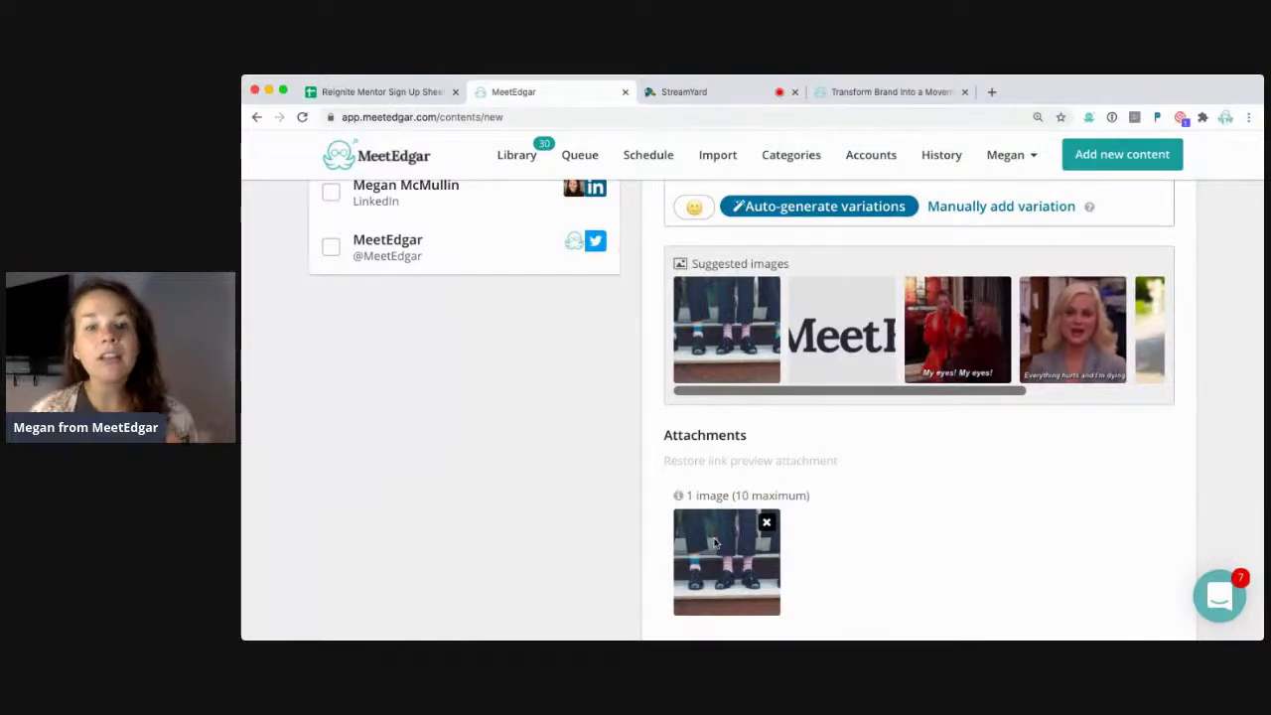
pyautogui.scroll(1, 713, 542)
pyautogui.scroll(1, 713, 542)
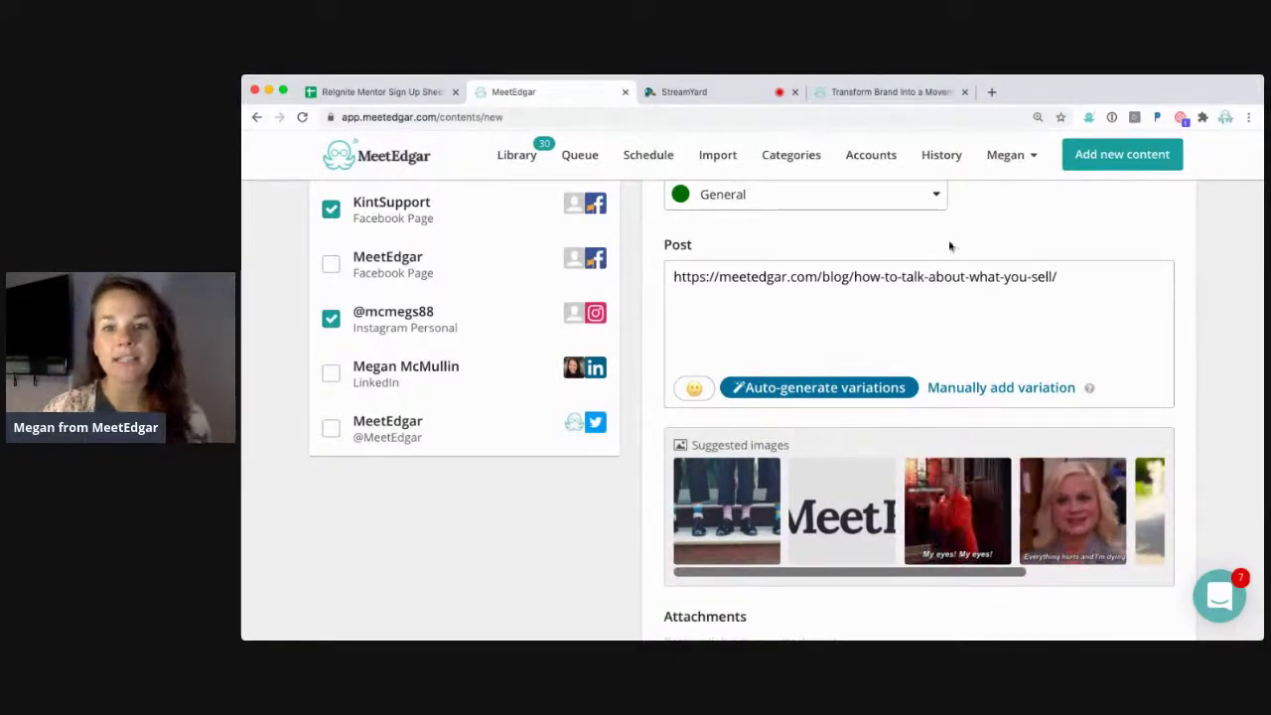
# Step: Select the blog link in the post text for reference and switch to the StreamYard broadcast
pyautogui.tripleClick(881, 273)
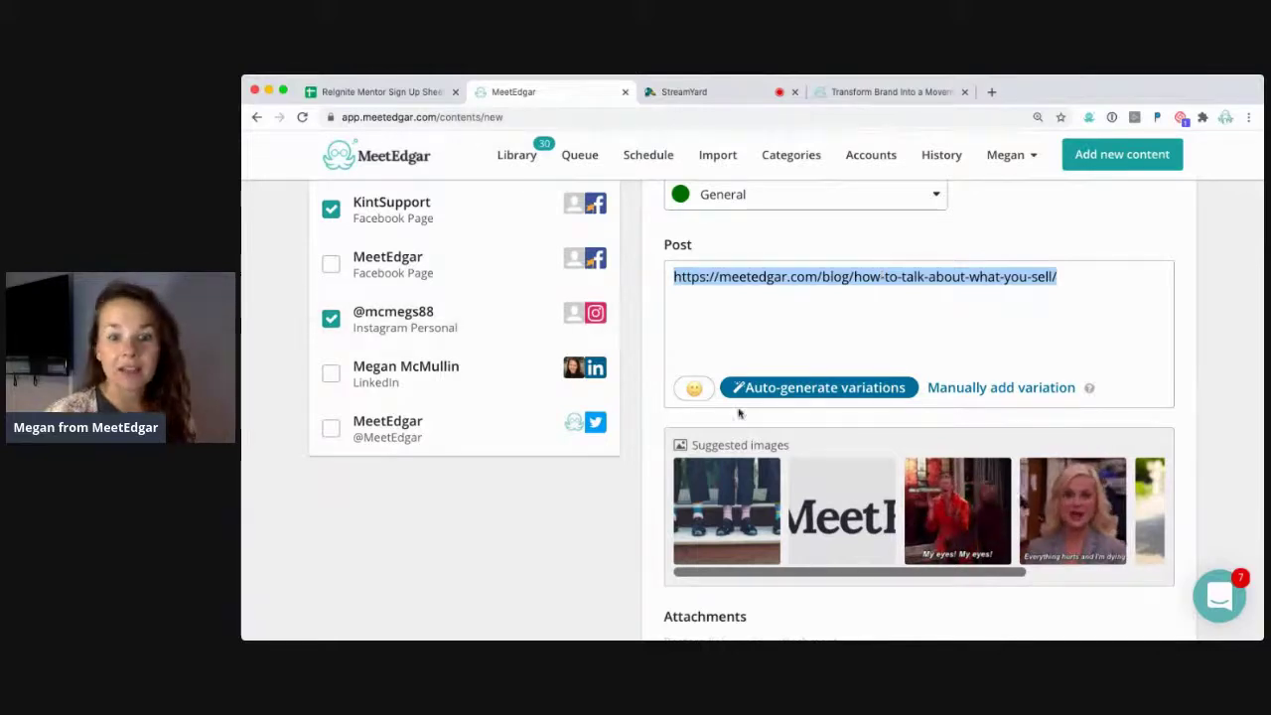
pyautogui.moveTo(731, 504)
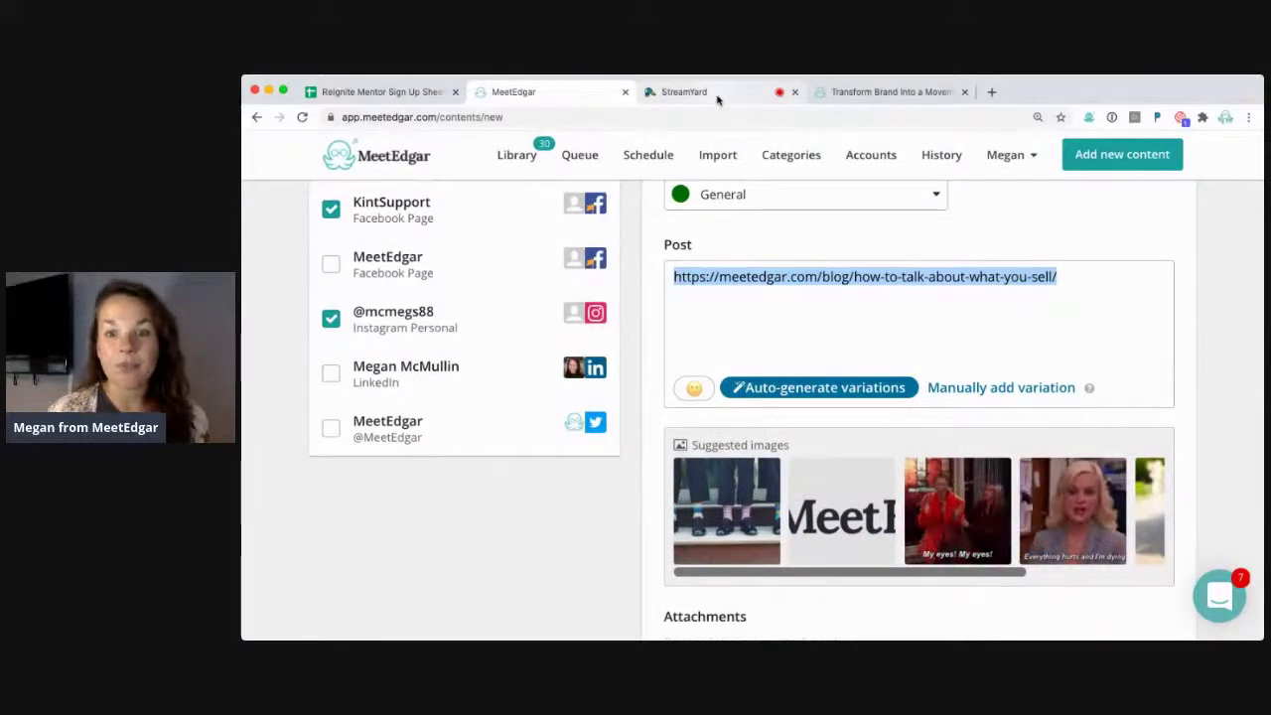
pyautogui.click(717, 95)
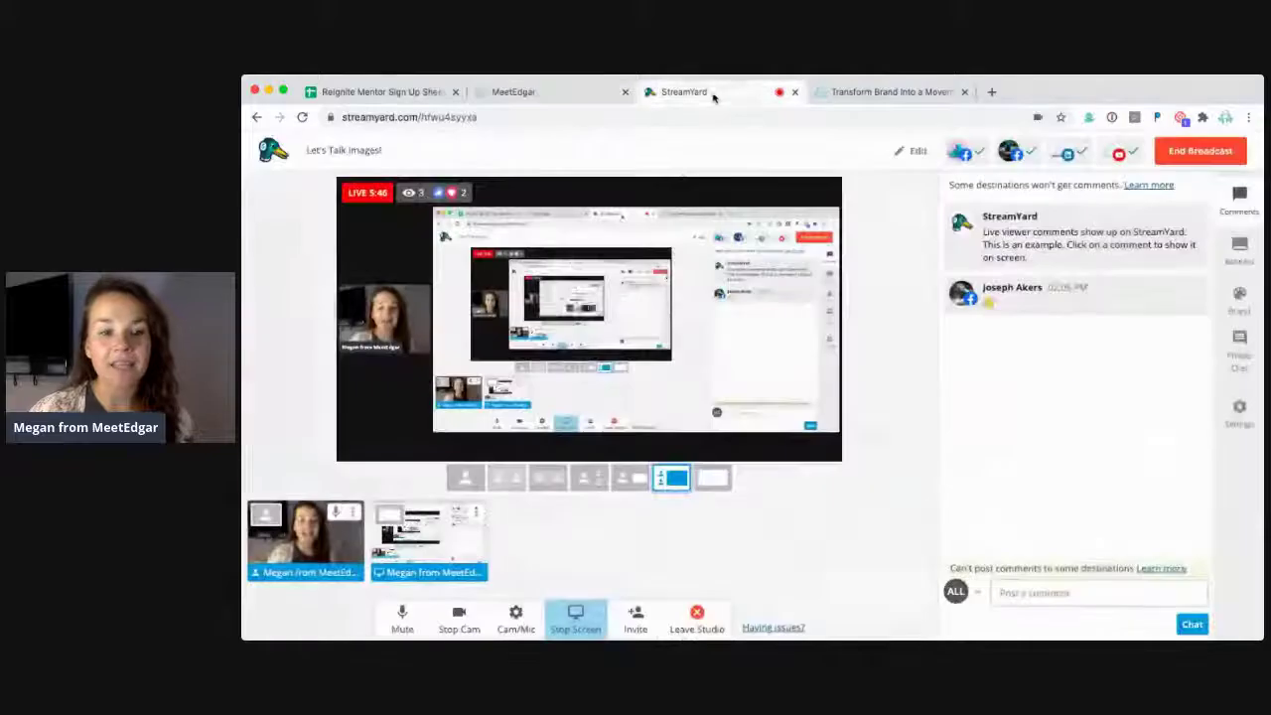